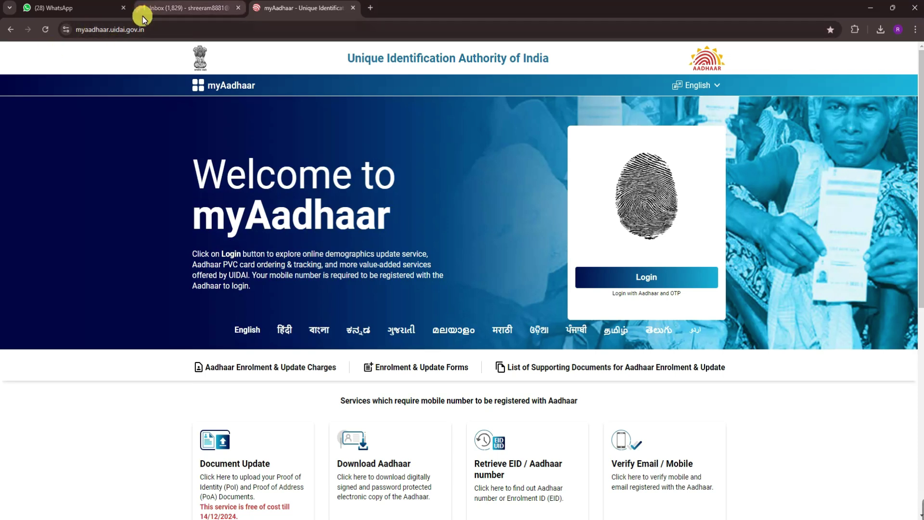
- Scroll down to the Bank Seeding Status service card and frame it in red with the annotation tools
scroll(479, 272, down, 3)
scroll(479, 272, down, 4)
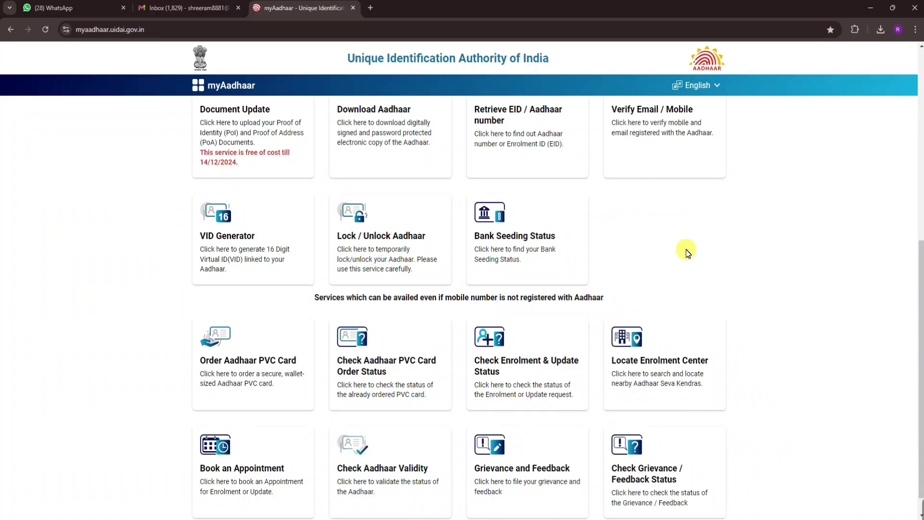
key(ctrl+alt+g)
click(910, 445)
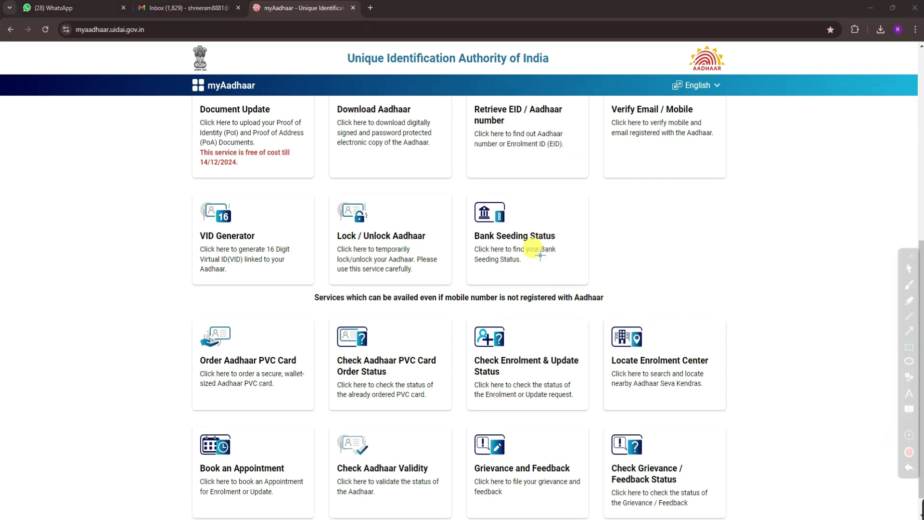
mouse_move(461, 192)
mouse_down()
mouse_move(534, 266)
mouse_move(596, 285)
mouse_up()
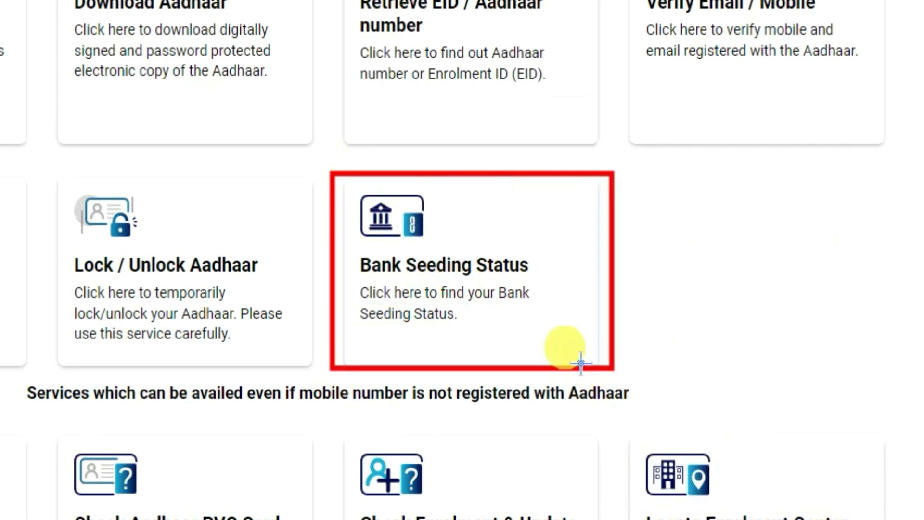
- Open Bank Seeding Status, then enter the Aadhaar number and the captcha on the login page
click(525, 309)
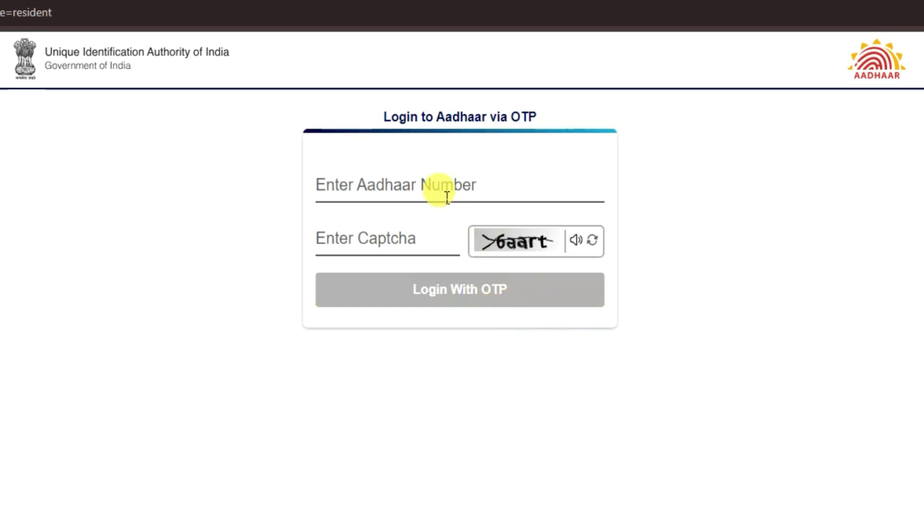
click(447, 196)
text(XXXX XXXX XXXX)
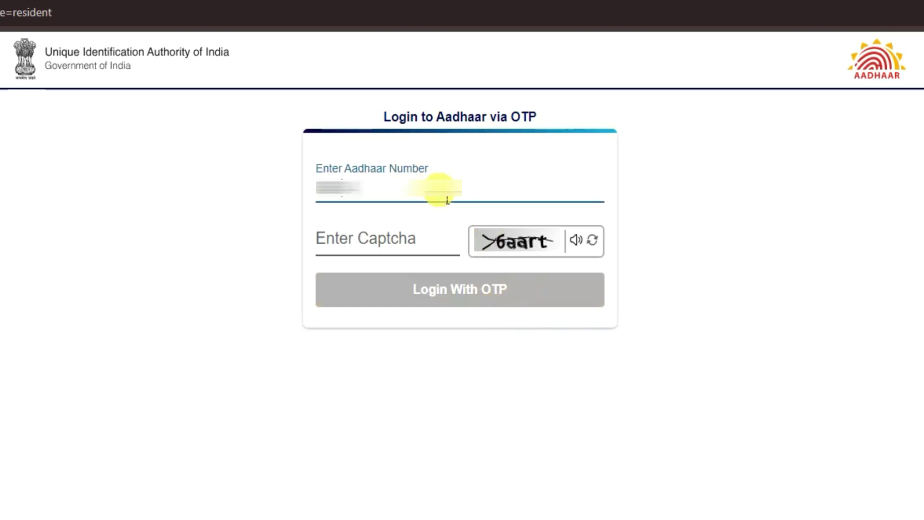
text(XXXX)
key(Tab)
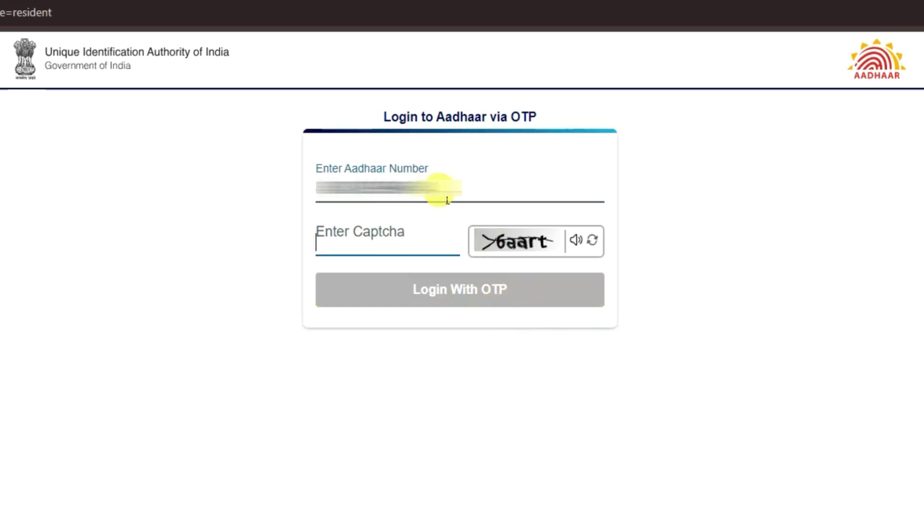
text(6)
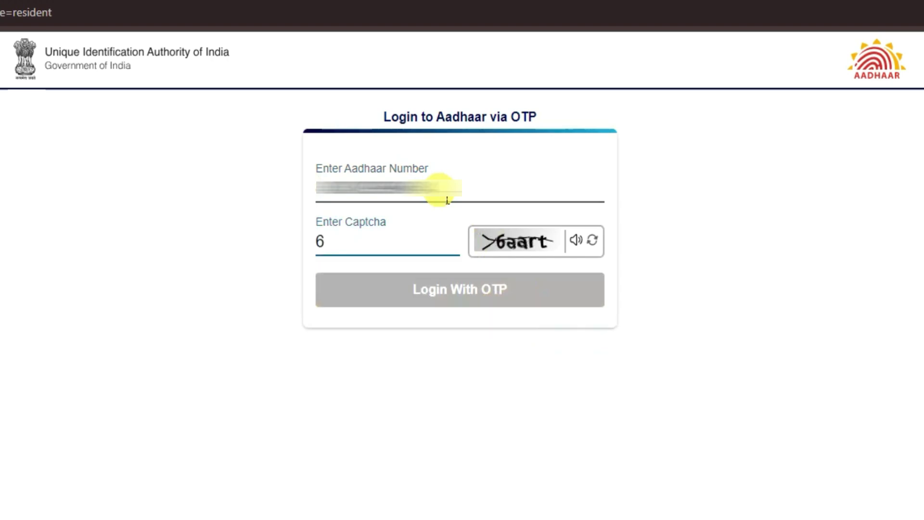
text(aart)
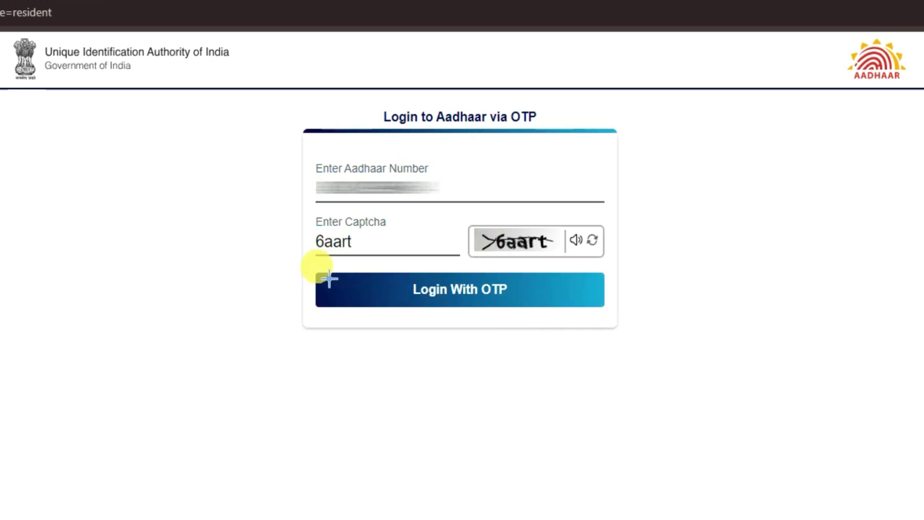
- Request a login OTP, enter the received one-time password and log in
mouse_move(310, 266)
mouse_down()
mouse_move(398, 304)
mouse_move(606, 318)
mouse_up()
click(539, 289)
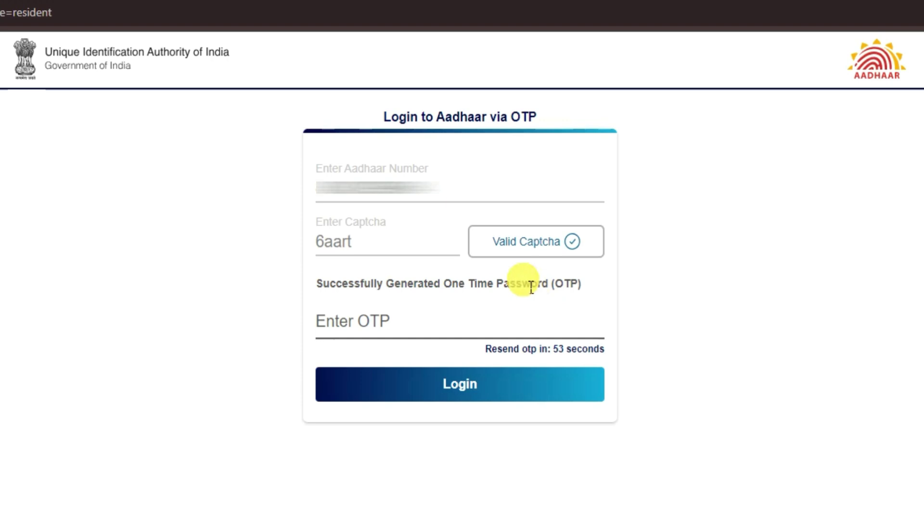
click(523, 335)
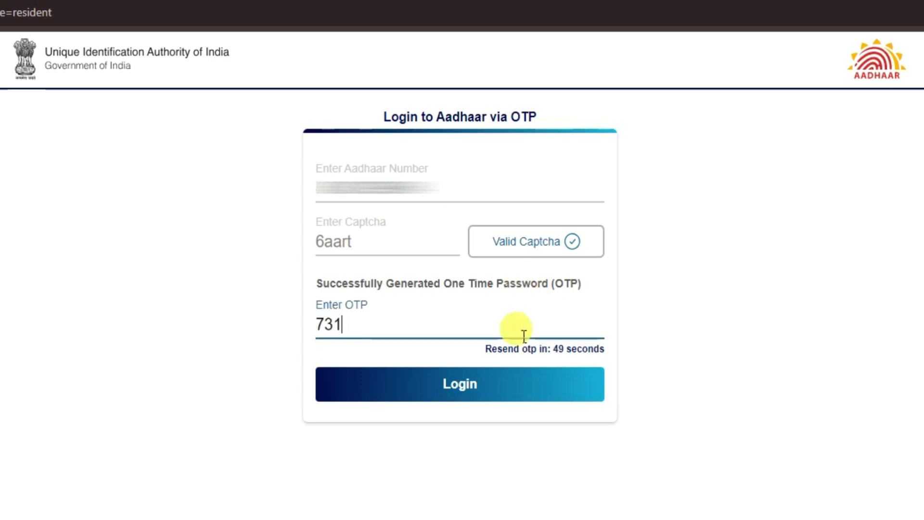
click(483, 382)
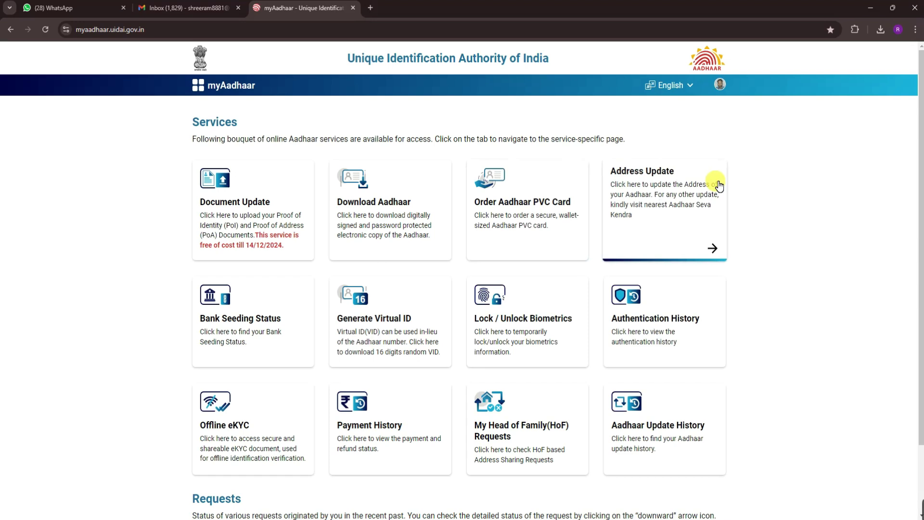
key(ctrl+alt+d)
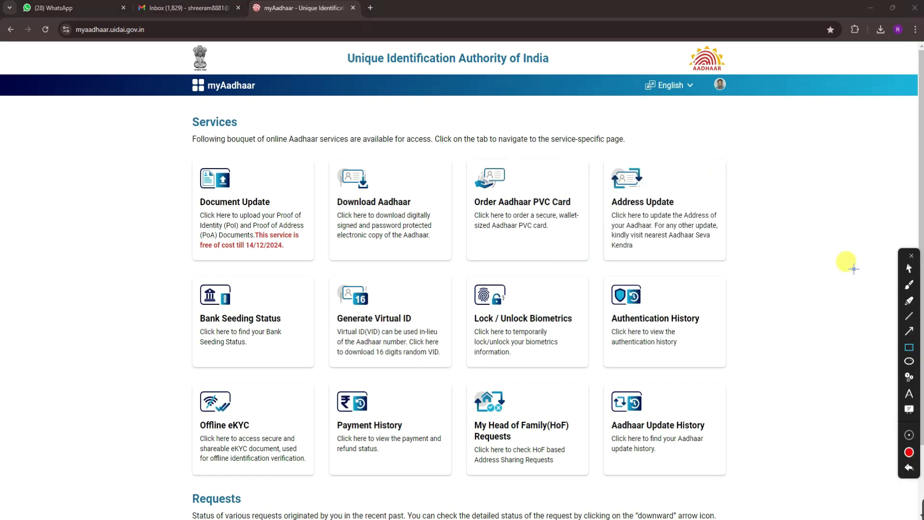
drag(188, 276, 317, 365)
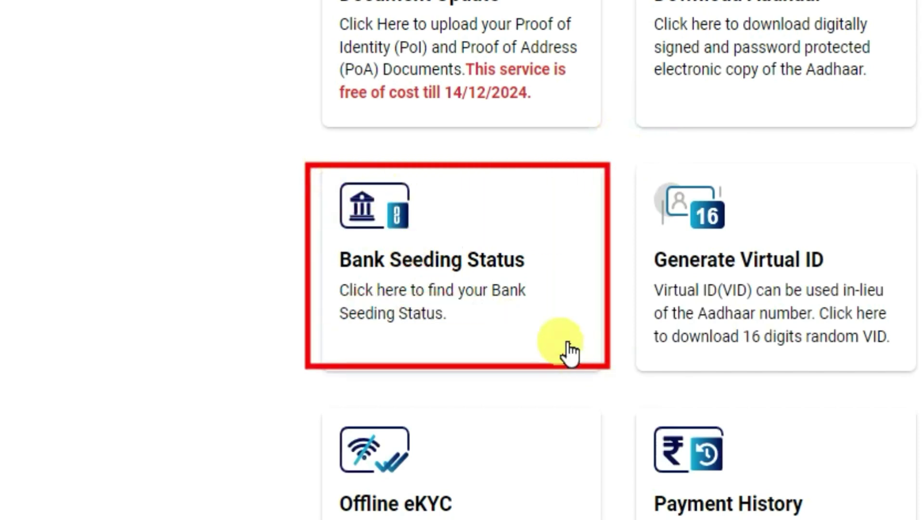
click(516, 312)
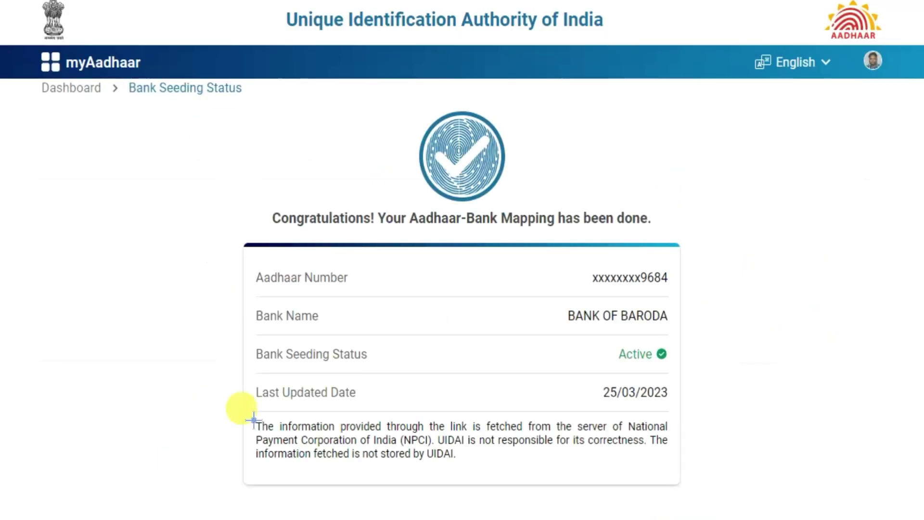
mouse_move(194, 117)
mouse_down()
mouse_move(373, 365)
mouse_move(705, 503)
mouse_move(747, 504)
mouse_move(729, 509)
mouse_up()
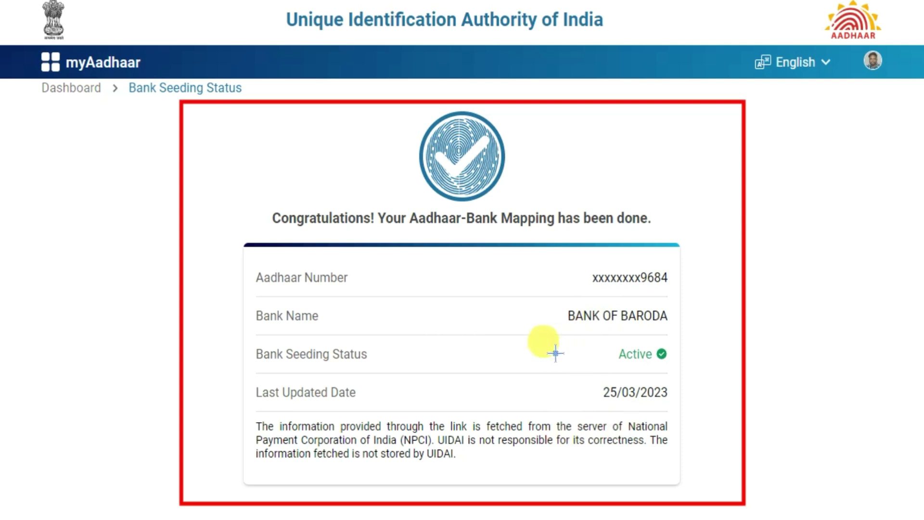
click(259, 348)
mouse_move(258, 348)
mouse_down()
mouse_move(688, 383)
mouse_move(679, 374)
mouse_up()
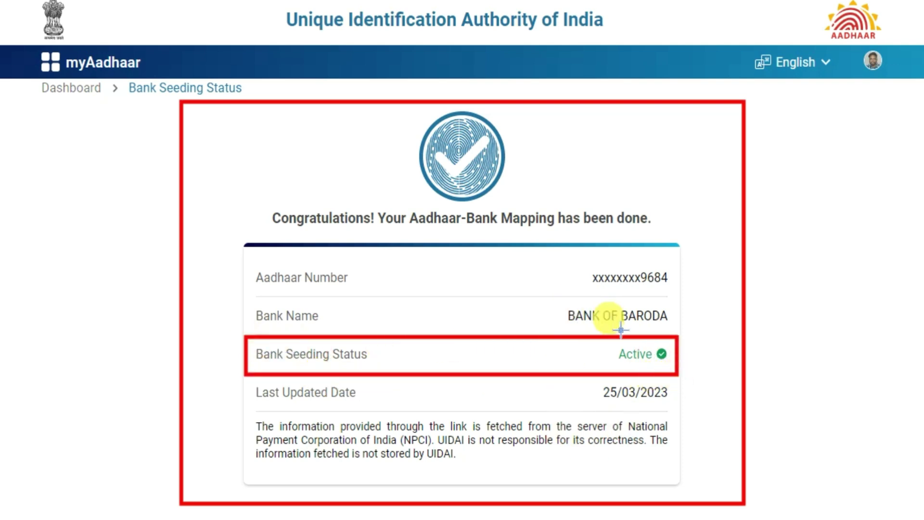
key(e)
mouse_move(262, 306)
mouse_down()
mouse_move(305, 344)
mouse_move(693, 351)
mouse_up()
mouse_move(262, 383)
mouse_down()
mouse_move(313, 413)
mouse_move(687, 423)
mouse_up()
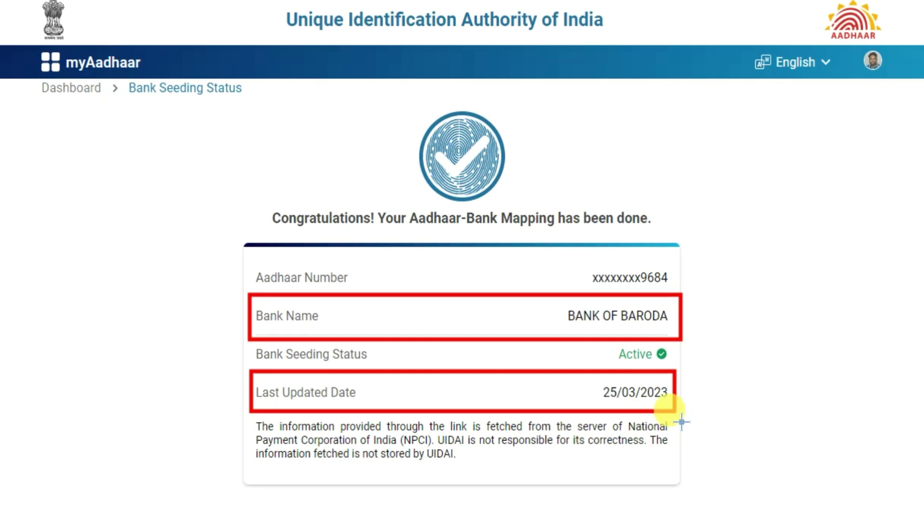
mouse_move(387, 428)
mouse_down()
mouse_move(446, 452)
mouse_move(684, 452)
mouse_up()
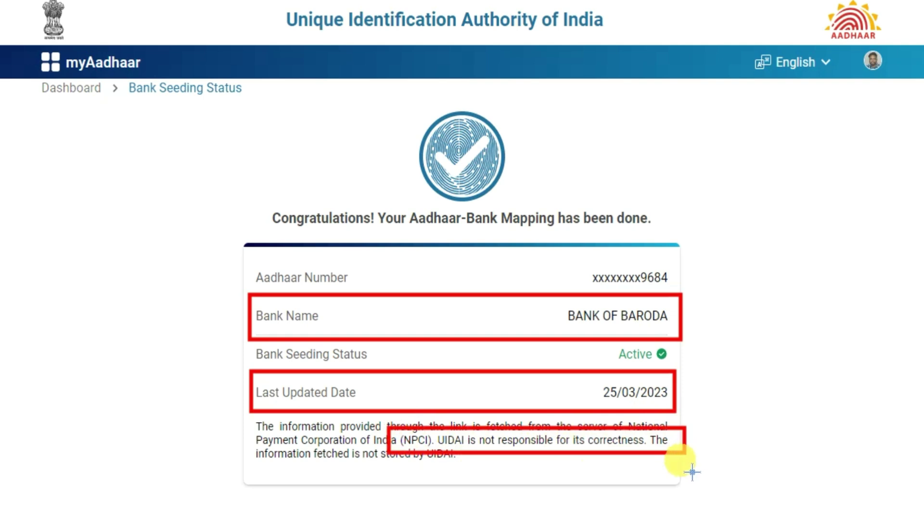
key(Escape)
click(85, 99)
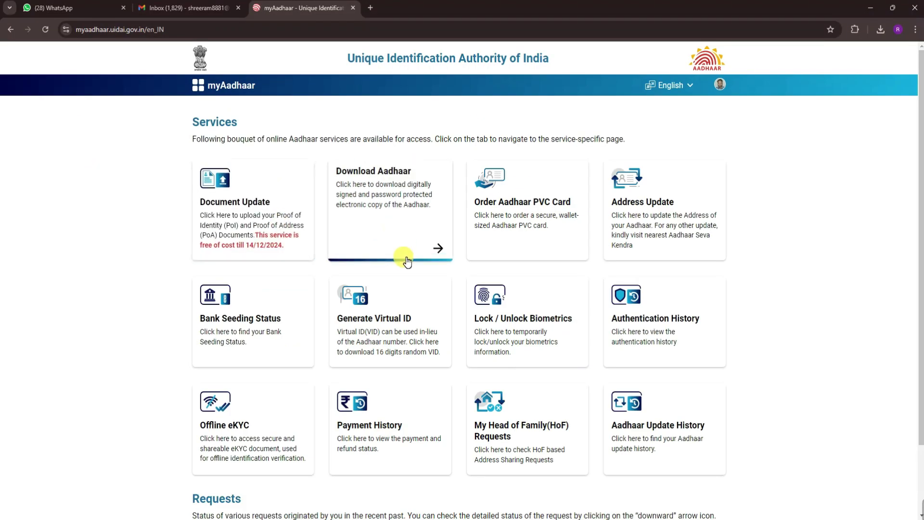
- In a new tab, search Google for 'union bank aadhaar seeding'
click(372, 8)
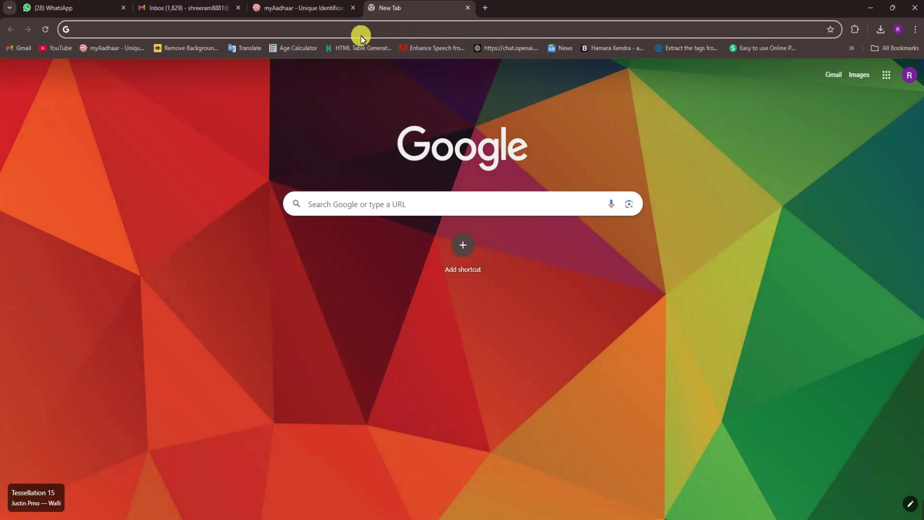
click(406, 203)
text(union bank)
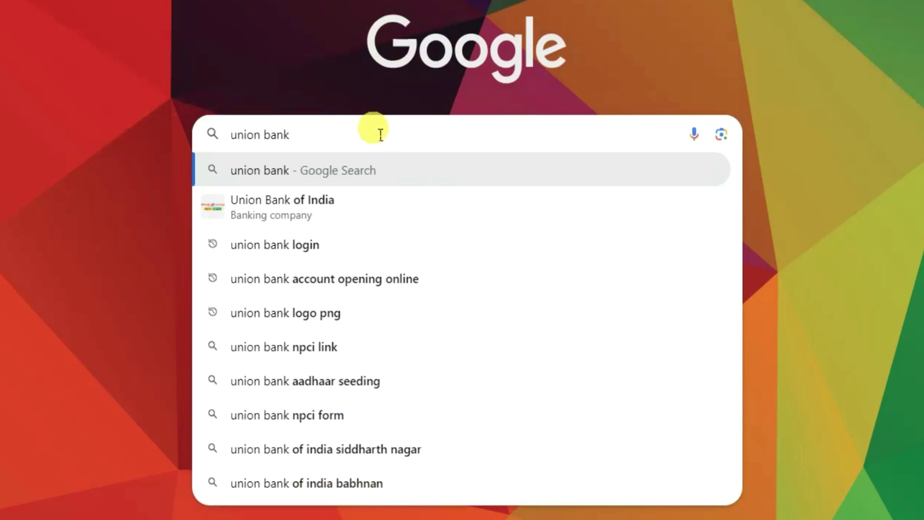
click(348, 370)
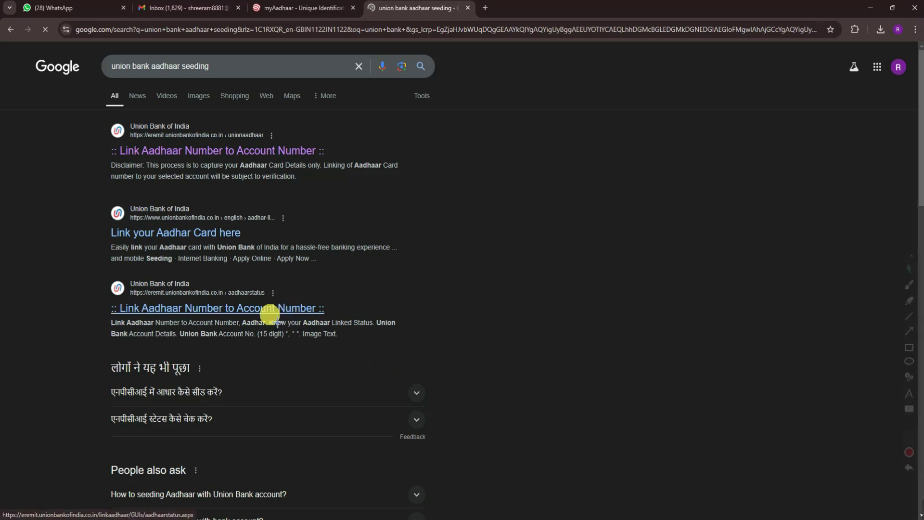
- Box the first Union Bank result in red, then open Union Bank's Aadhaar linking page
key(ctrl+alt+d)
drag(87, 109, 151, 167)
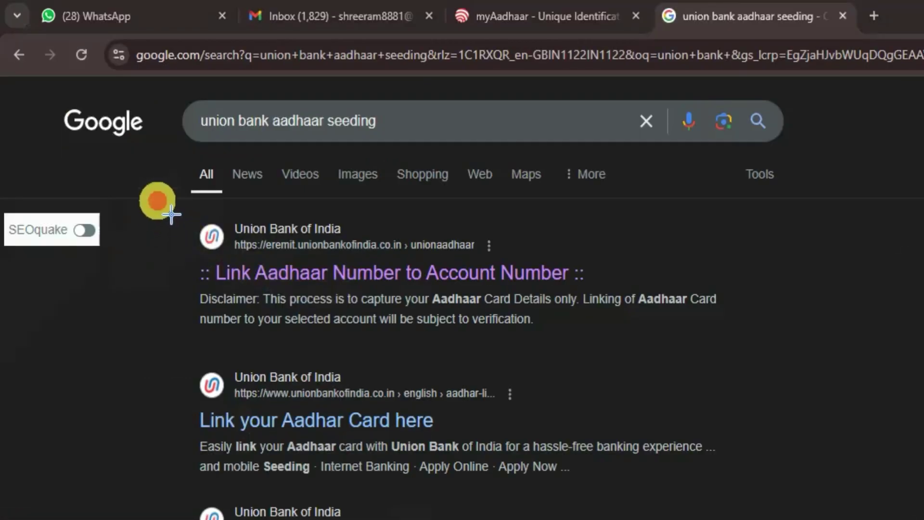
mouse_move(270, 303)
mouse_down()
mouse_move(628, 351)
mouse_move(721, 351)
mouse_up()
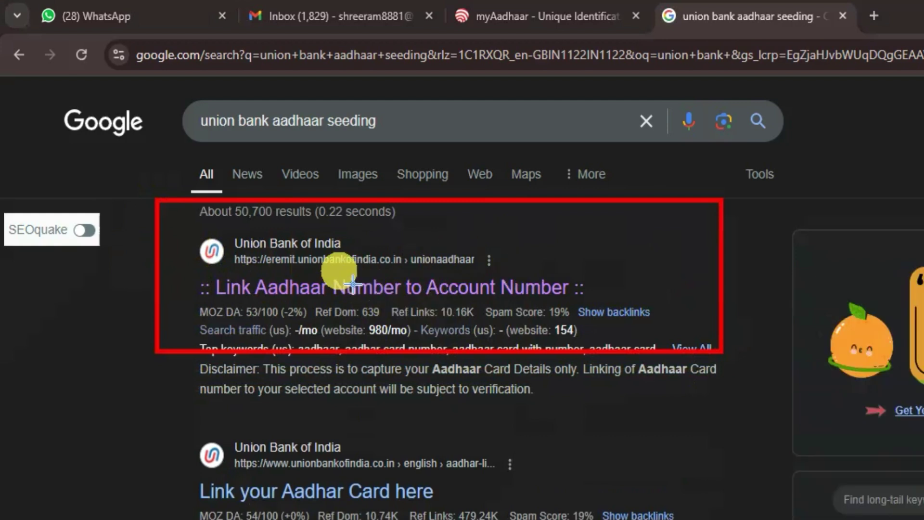
key(Escape)
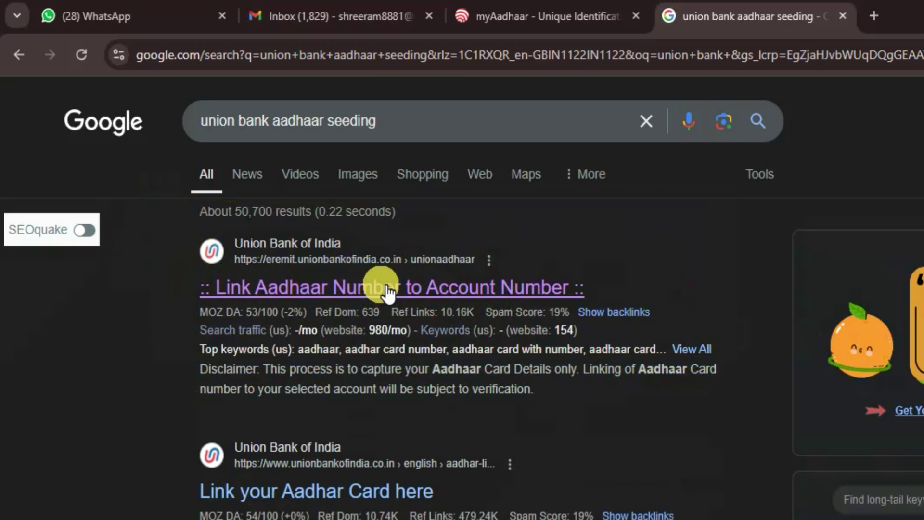
click(389, 291)
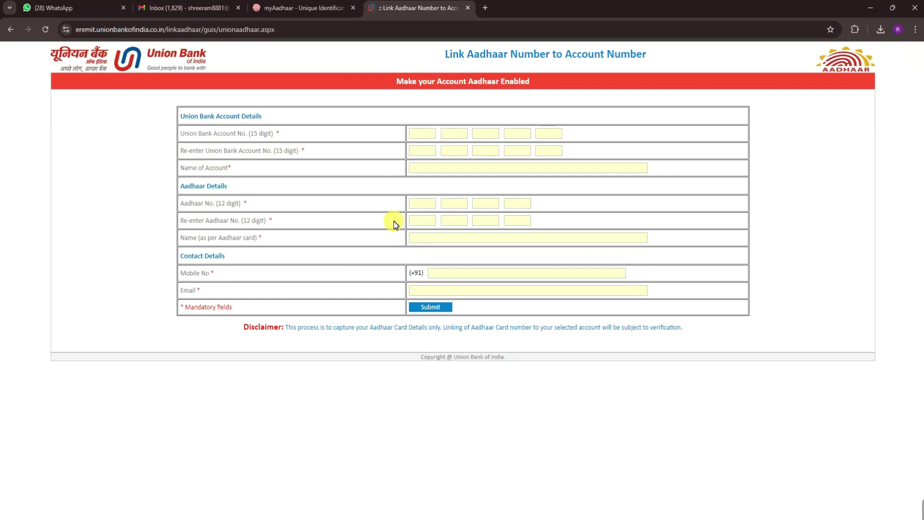
key(ctrl+shift+d)
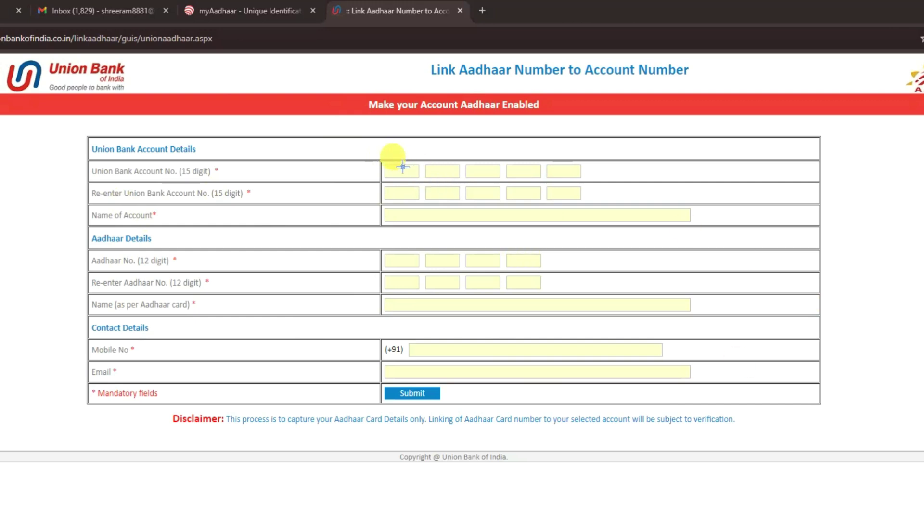
mouse_move(373, 159)
mouse_down()
mouse_move(444, 188)
mouse_move(613, 185)
mouse_move(596, 207)
mouse_up()
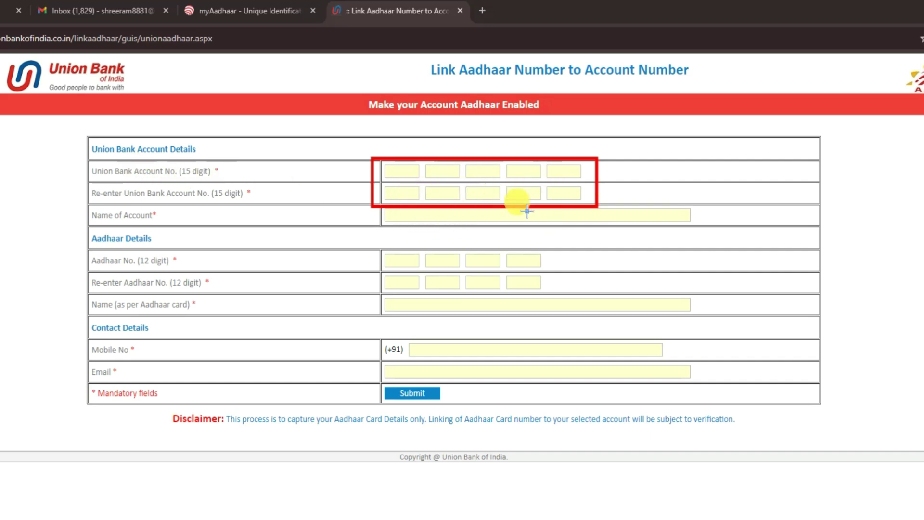
key(Escape)
key(ctrl+2)
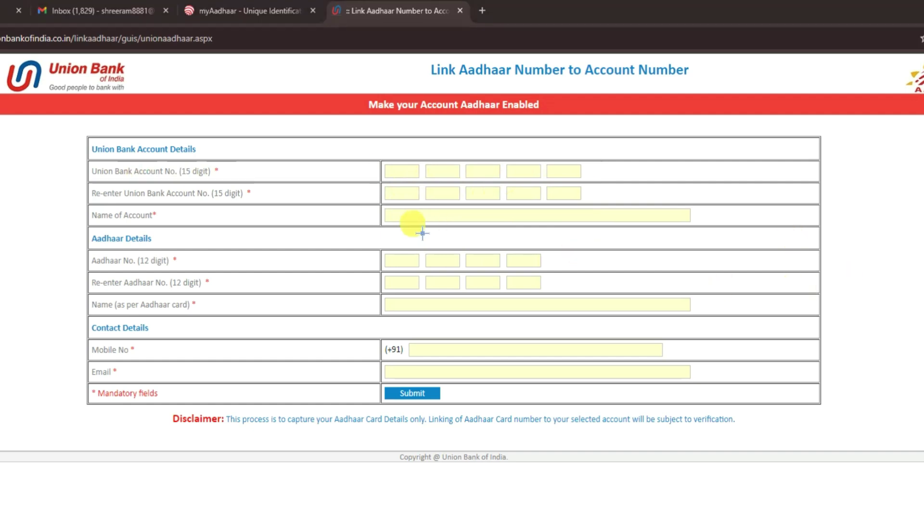
mouse_move(377, 203)
mouse_down()
mouse_move(454, 226)
mouse_move(712, 229)
mouse_up()
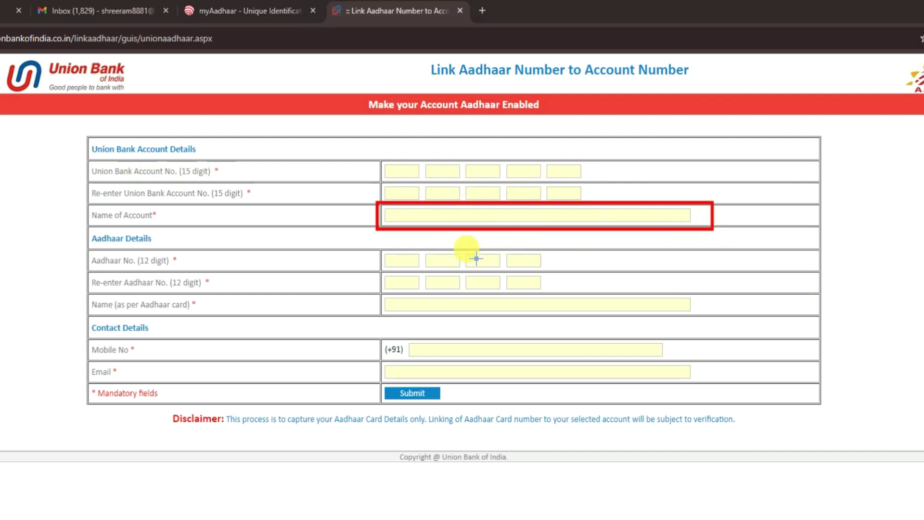
mouse_move(377, 251)
mouse_down()
mouse_move(443, 284)
mouse_move(561, 294)
mouse_up()
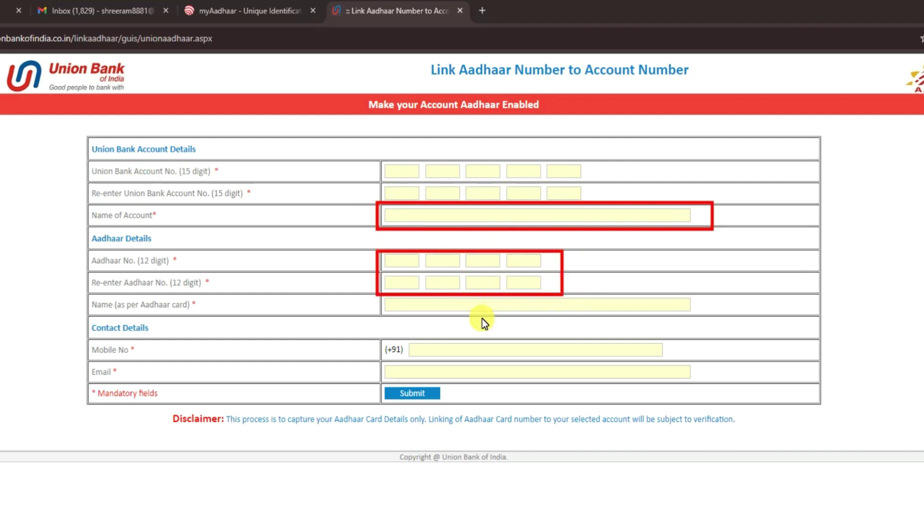
key(e)
mouse_move(379, 295)
mouse_down()
mouse_move(410, 310)
mouse_move(603, 331)
mouse_move(719, 326)
mouse_up()
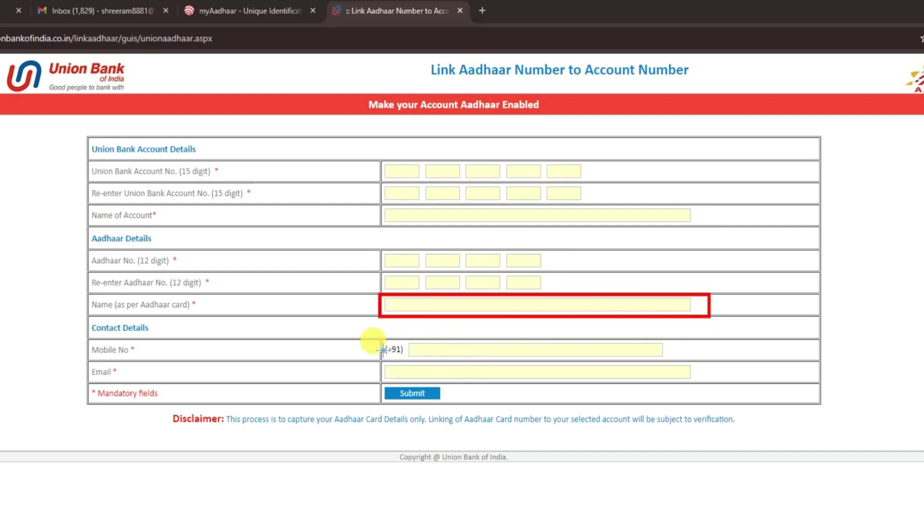
mouse_move(377, 339)
mouse_down()
mouse_move(476, 382)
mouse_move(710, 386)
mouse_up()
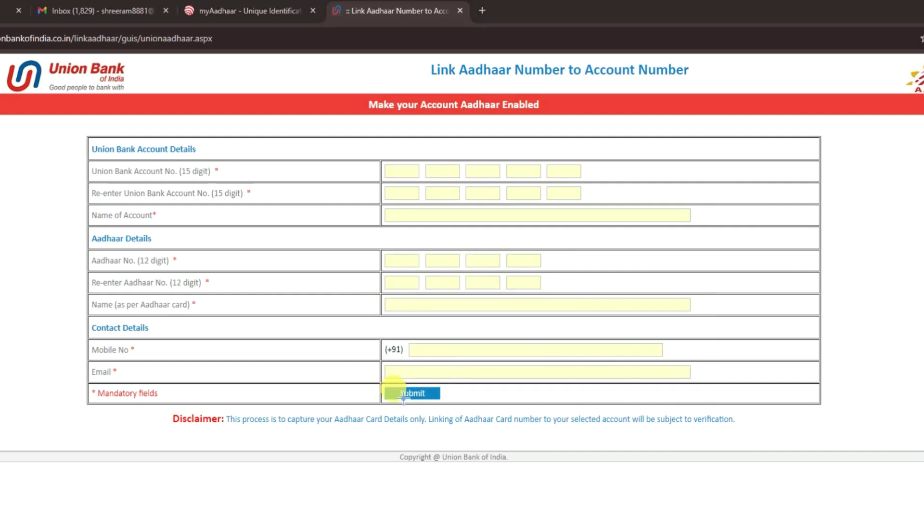
drag(376, 383, 438, 401)
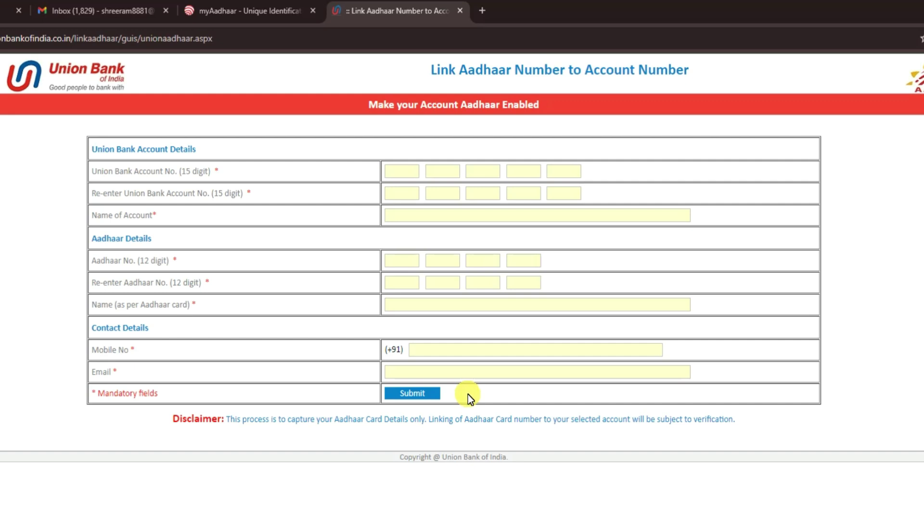
- In a new tab, search for 'punjab national bank aadhaar seeding' using the address-bar suggestion
click(483, 15)
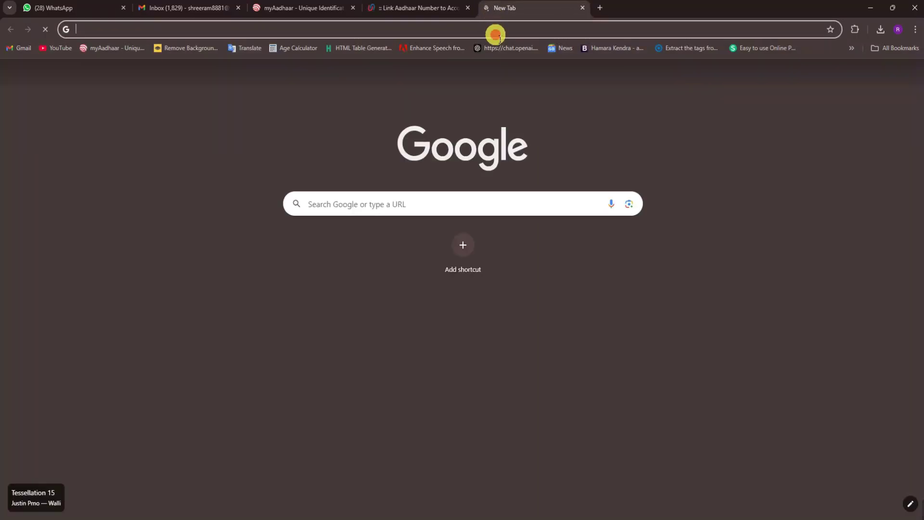
click(496, 34)
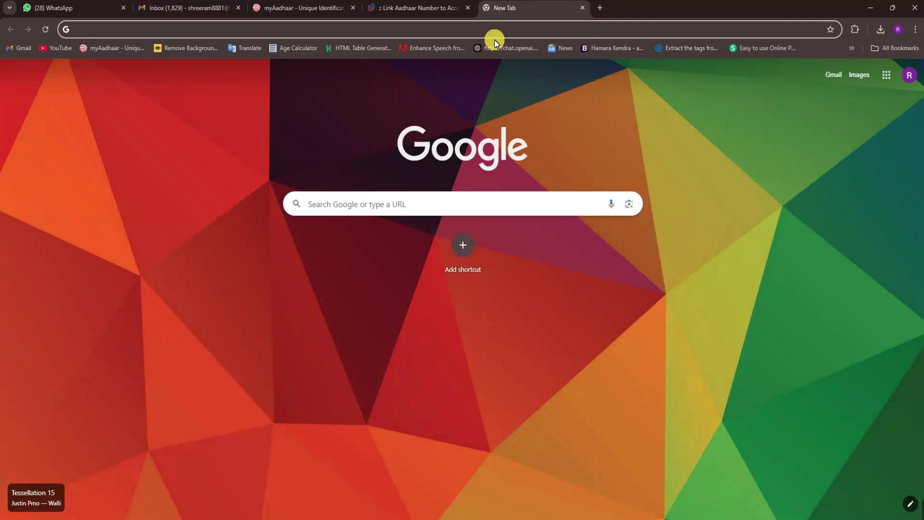
text(punjab nation bank)
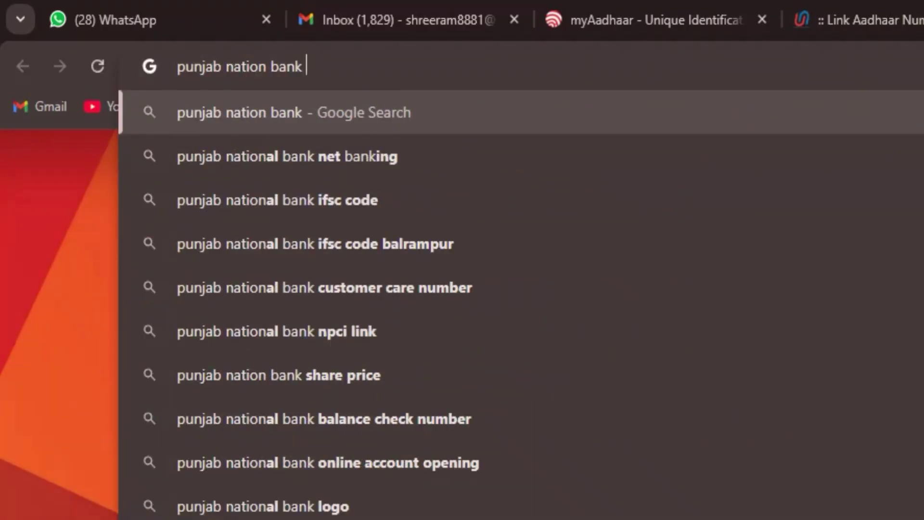
text( aadhar)
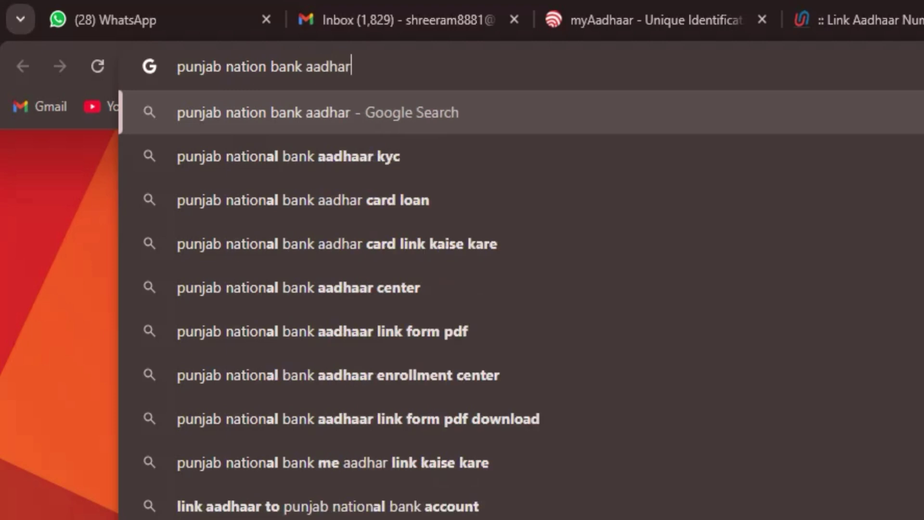
text( se)
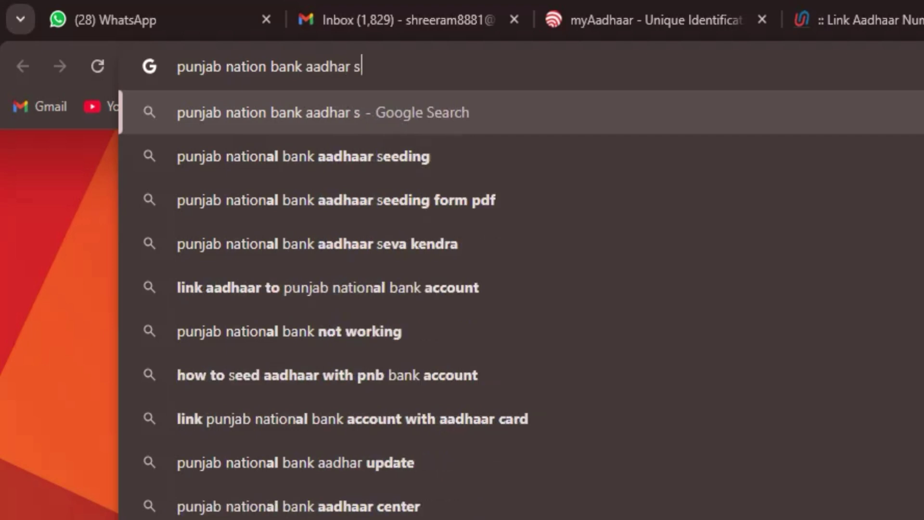
key(Down)
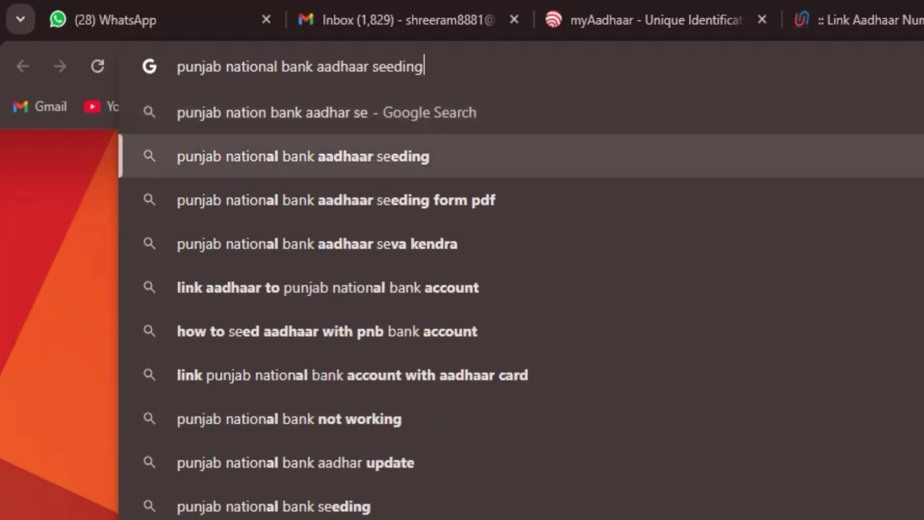
key(Return)
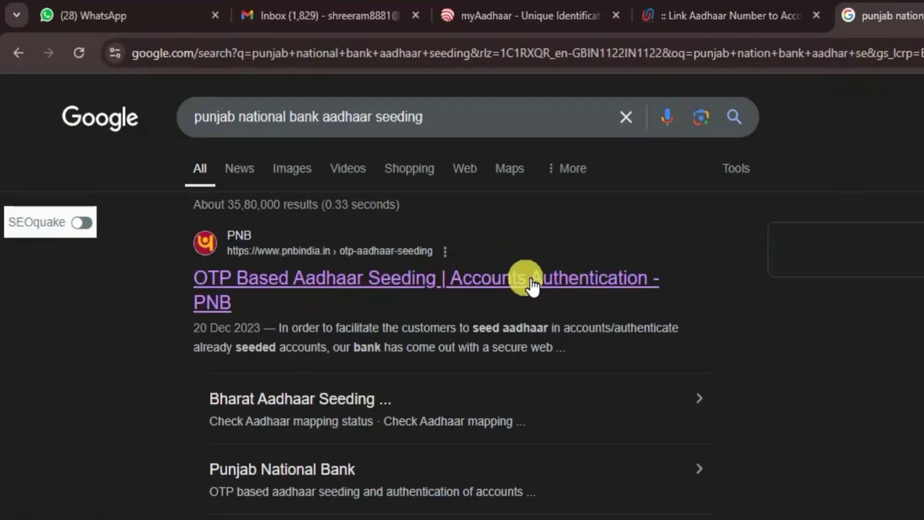
- Open PNB's page, outline the OTP based Aadhaar seeding link and open that form
click(541, 289)
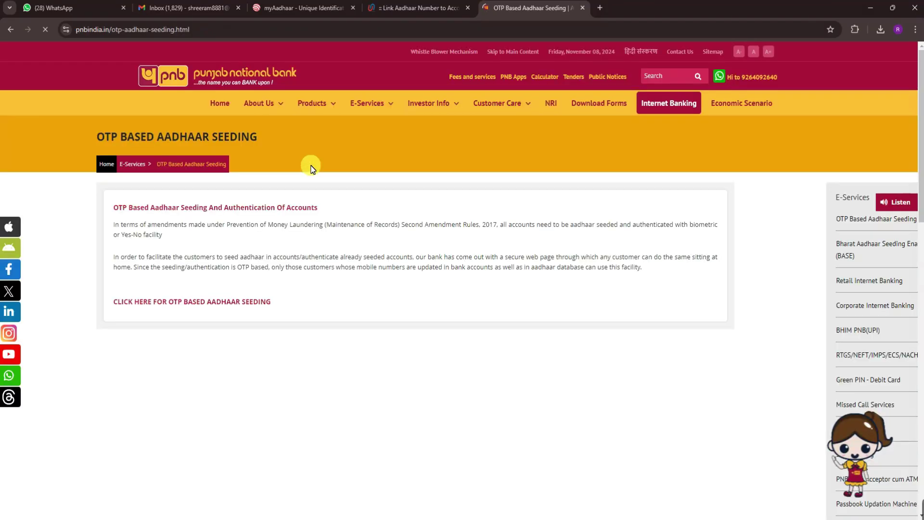
key(alt+r)
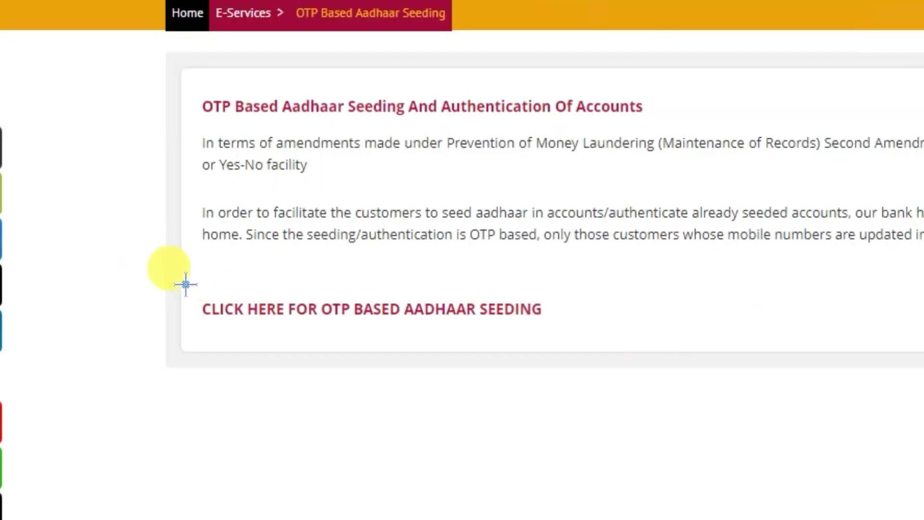
mouse_move(96, 281)
mouse_down()
mouse_move(220, 316)
mouse_move(292, 315)
mouse_up()
key(Escape)
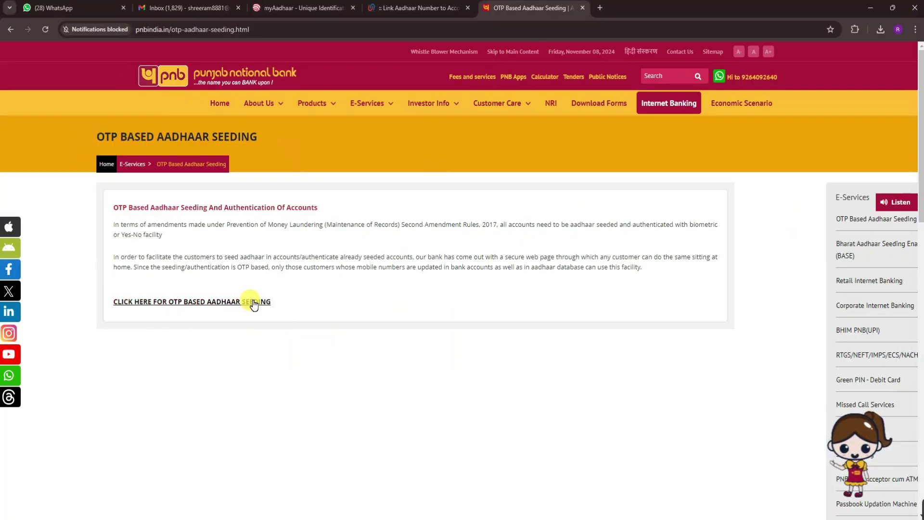
click(252, 302)
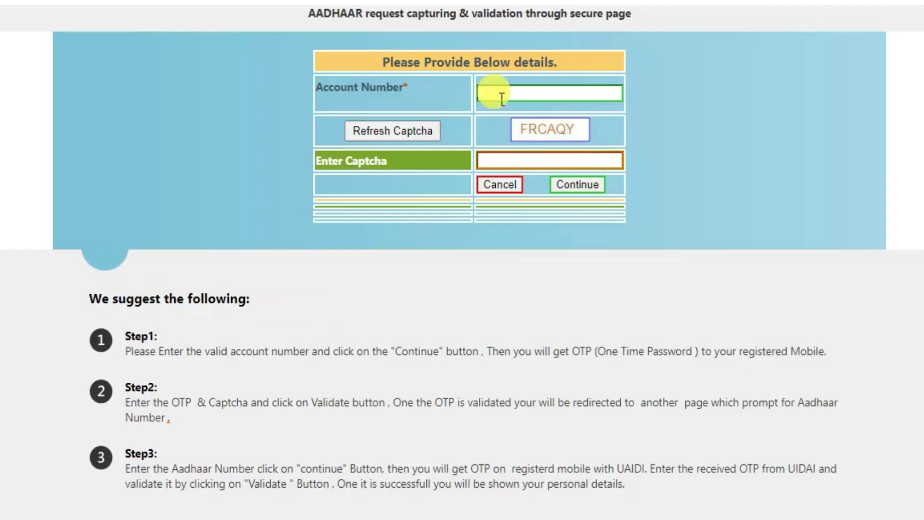
- Outline the Account Number and Enter Captcha fields and the Step2 and Step3 instructions
mouse_move(458, 74)
mouse_down()
mouse_move(470, 91)
mouse_move(653, 108)
mouse_up()
drag(469, 147, 627, 167)
key(Escape)
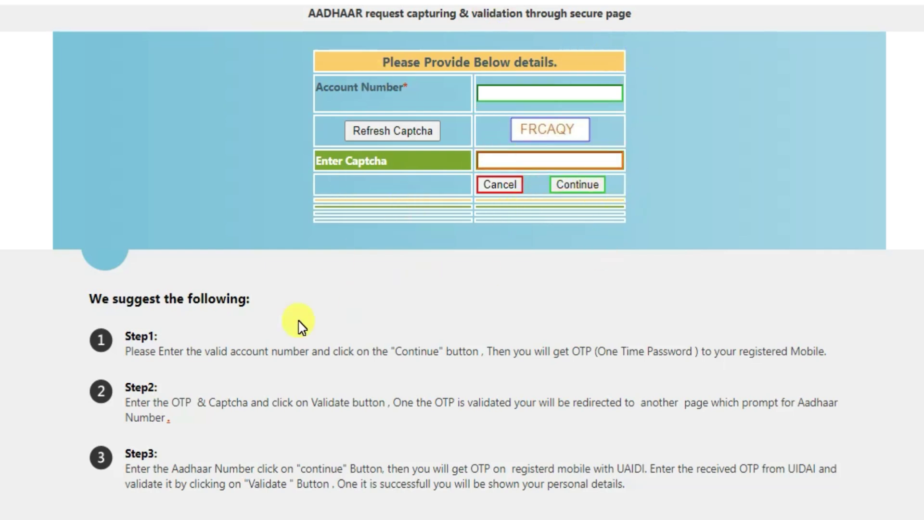
mouse_move(91, 358)
mouse_down()
mouse_move(247, 445)
mouse_move(864, 447)
mouse_up()
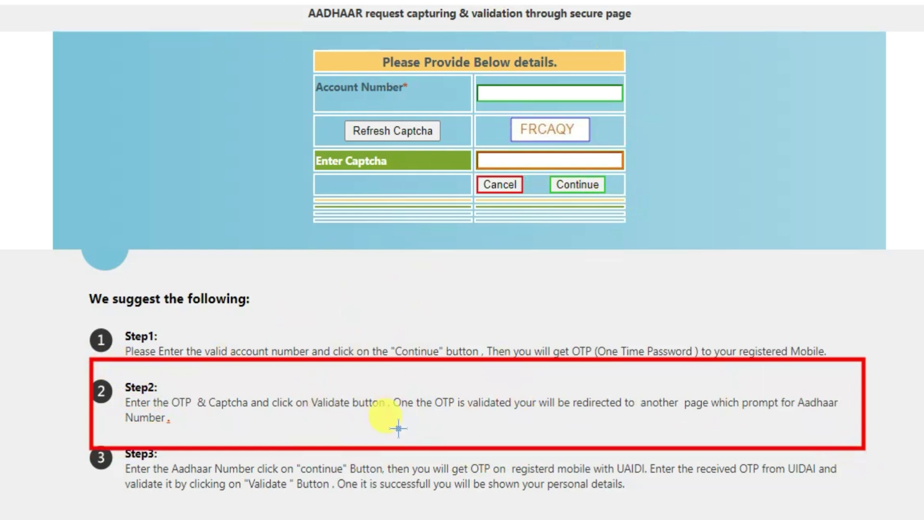
key(Escape)
mouse_move(81, 432)
mouse_down()
mouse_move(270, 517)
mouse_move(865, 515)
mouse_up()
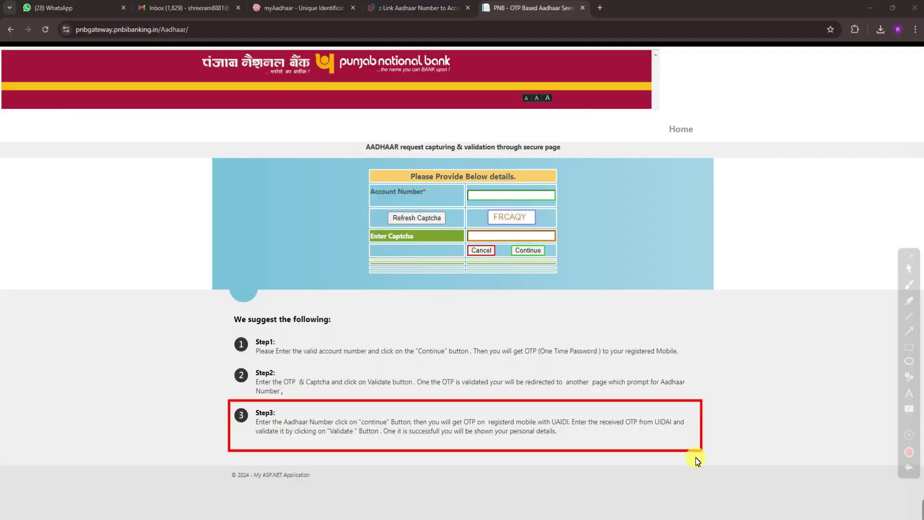
key(Escape)
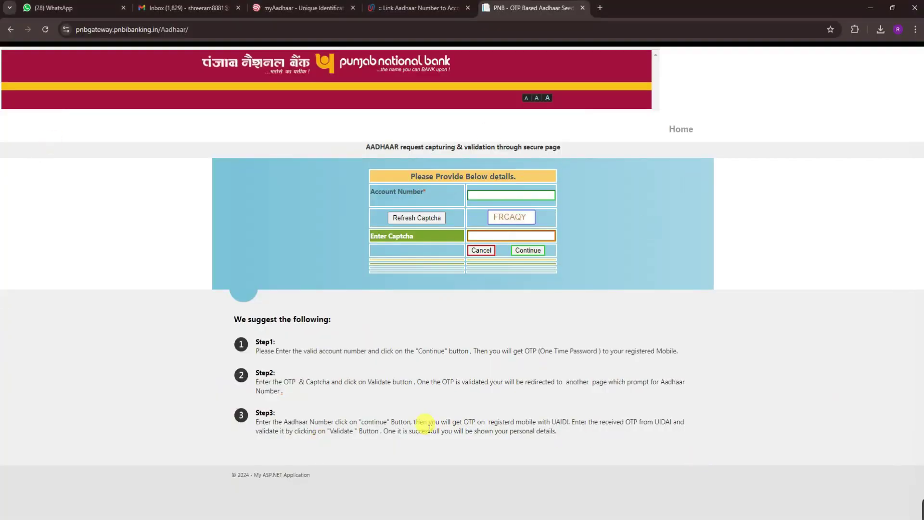
- Reload the PNB Aadhaar request page and start a new tab for npci.org.in
click(680, 128)
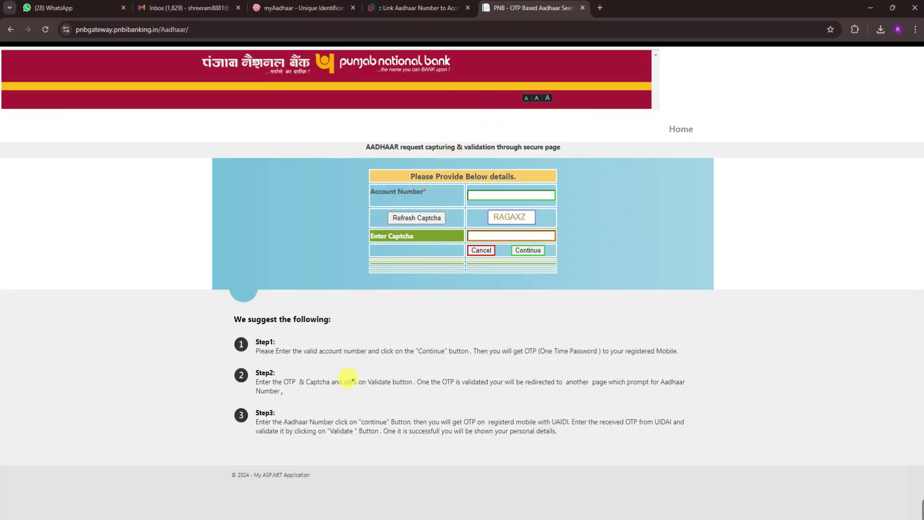
click(600, 8)
click(529, 35)
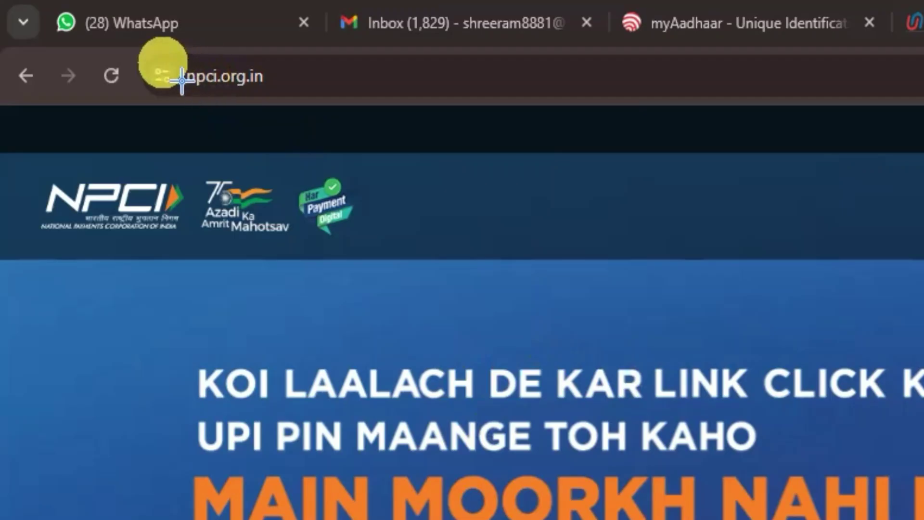
- Mark up the NPCI homepage and show the Consumer services links
mouse_move(135, 56)
mouse_down()
mouse_move(181, 82)
mouse_move(289, 100)
mouse_up()
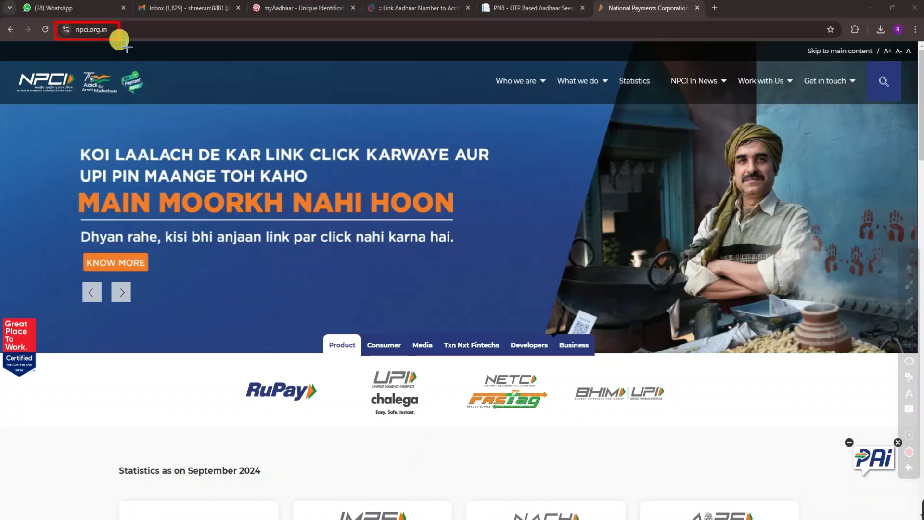
key(Escape)
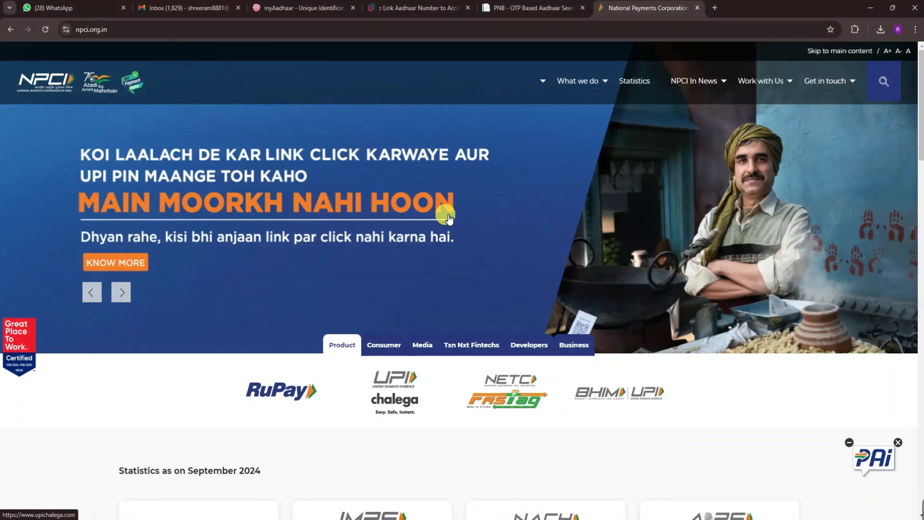
key(ctrl+shift+a)
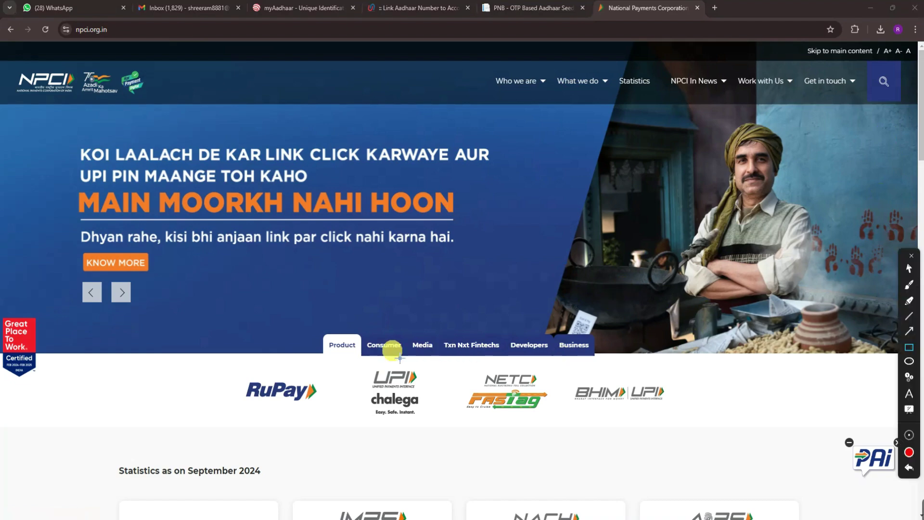
drag(360, 335, 396, 361)
drag(280, 216, 293, 202)
key(Escape)
click(268, 200)
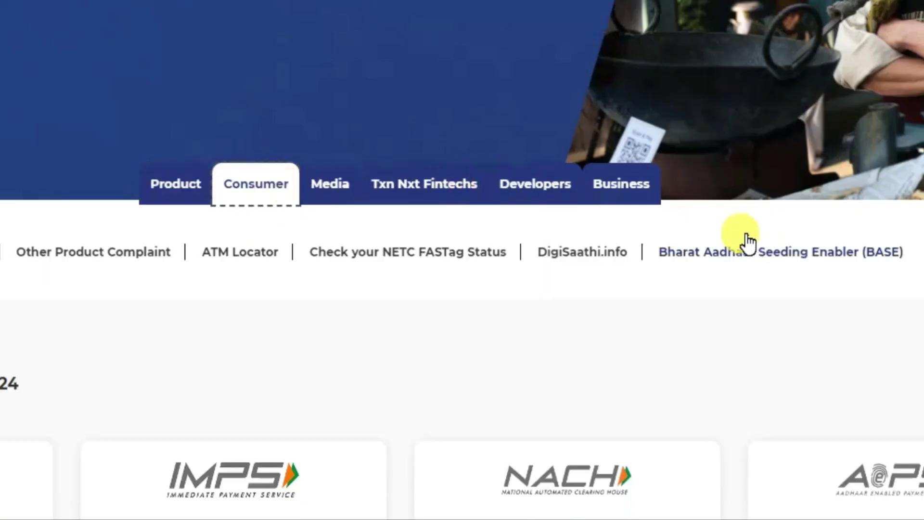
- Highlight and open the Bharat Aadhaar Seeding Enabler (BASE) service link
key(ctrl+shift+a)
mouse_move(621, 227)
mouse_down()
mouse_move(668, 254)
mouse_move(817, 281)
mouse_move(922, 279)
mouse_up()
click(830, 256)
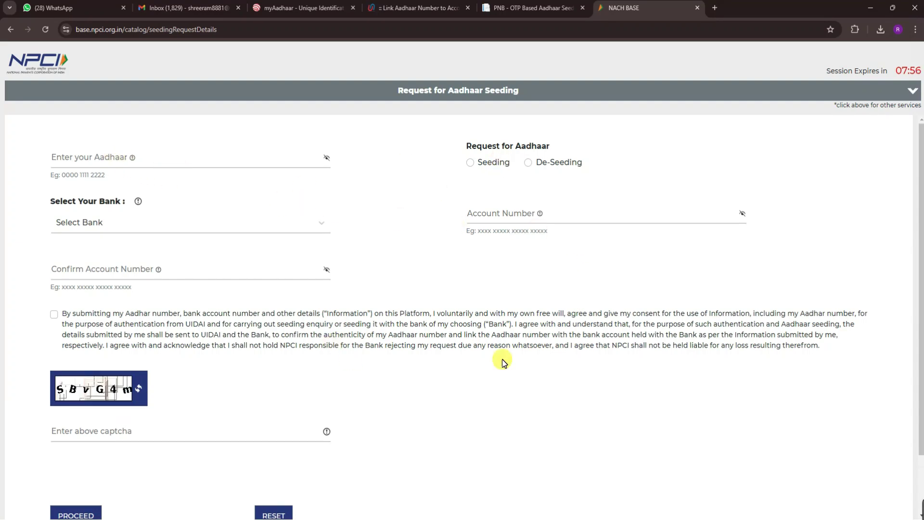
- Highlight the form fields, open the Select Bank list and scroll through it for BANK OF BARODA
key(ctrl+shift+r)
mouse_move(35, 143)
mouse_down()
mouse_move(171, 178)
mouse_move(352, 170)
mouse_up()
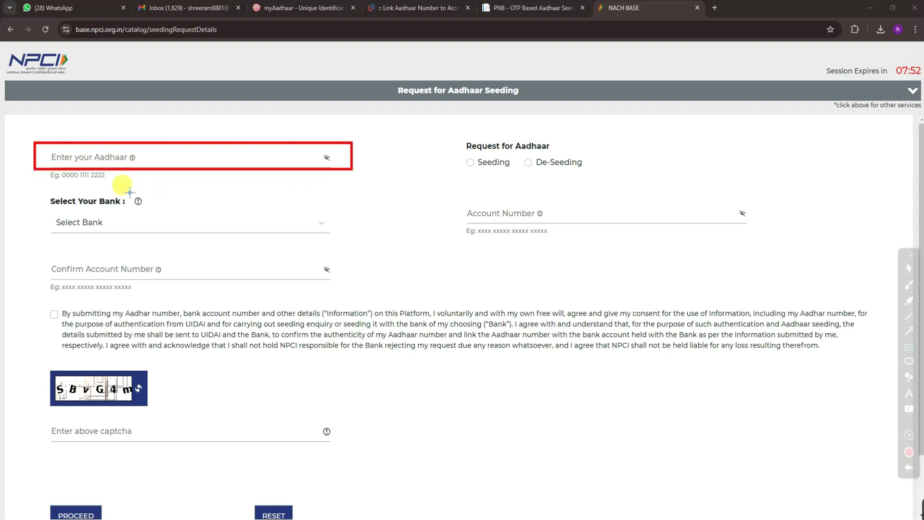
mouse_move(33, 192)
mouse_down()
mouse_move(163, 246)
mouse_move(316, 241)
mouse_up()
key(ctrl+shift+r)
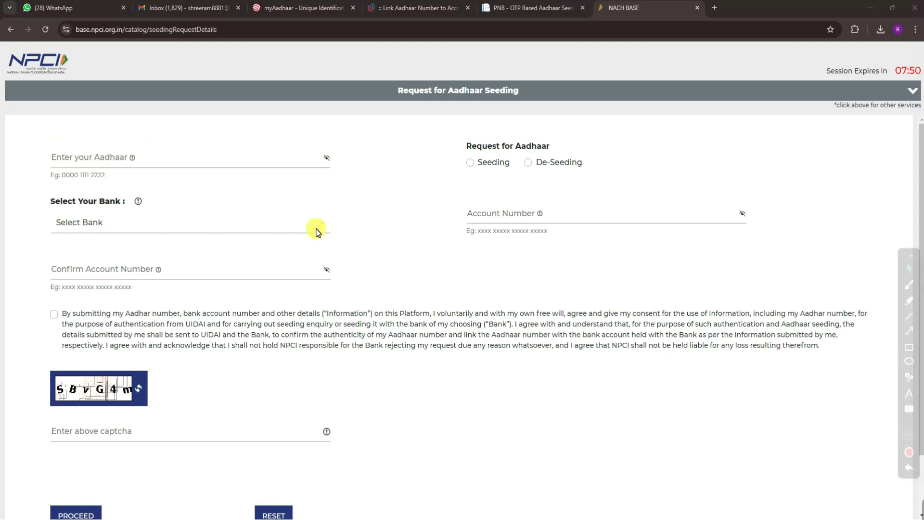
click(315, 225)
drag(324, 289, 327, 267)
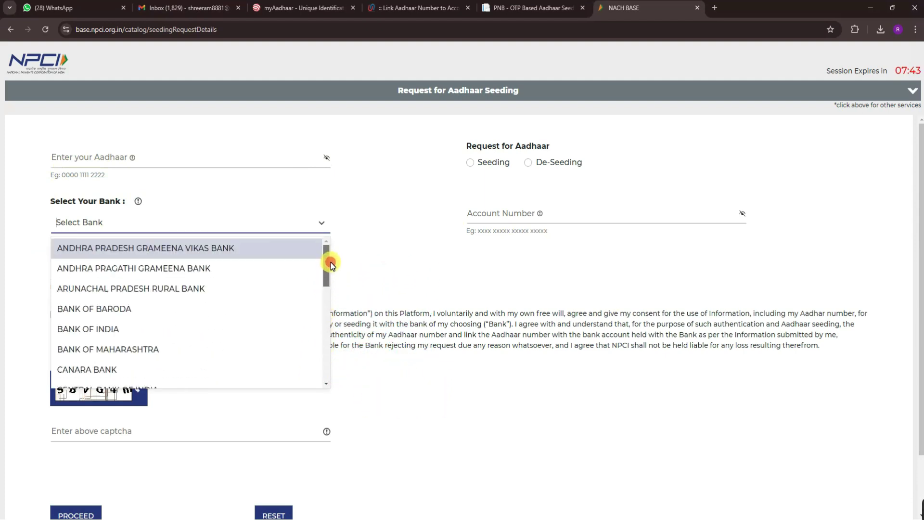
drag(331, 266, 331, 358)
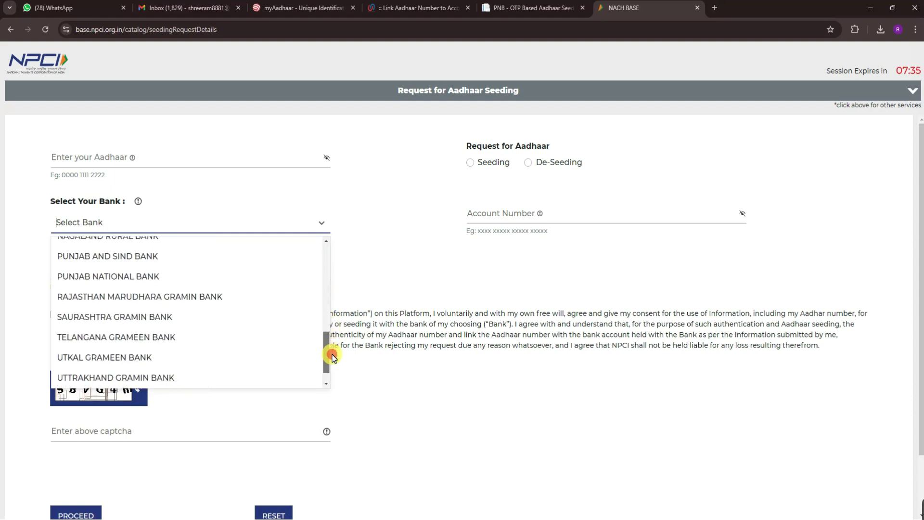
scroll(208, 319, up, 8)
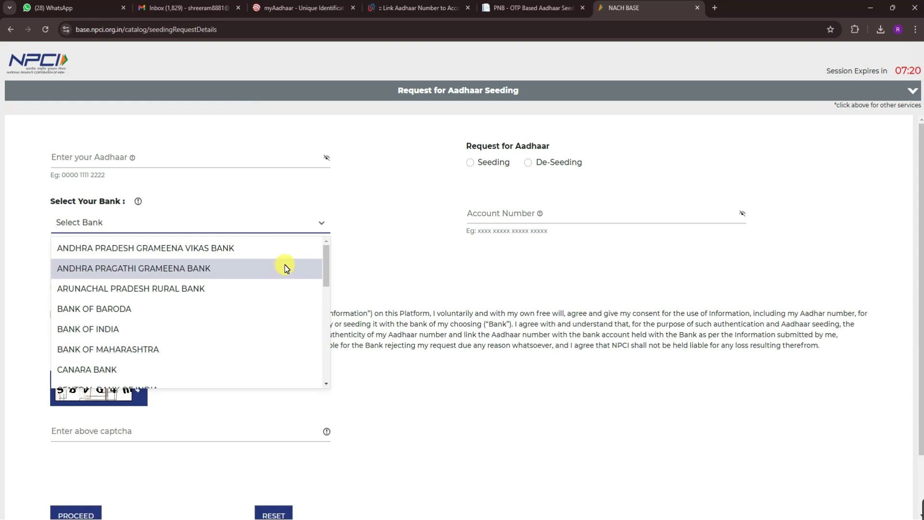
click(226, 308)
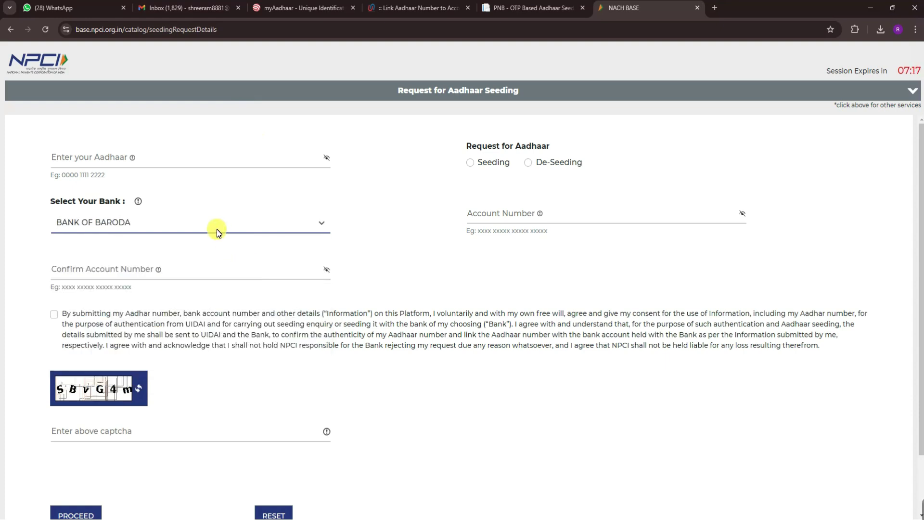
key(ctrl+alt+d)
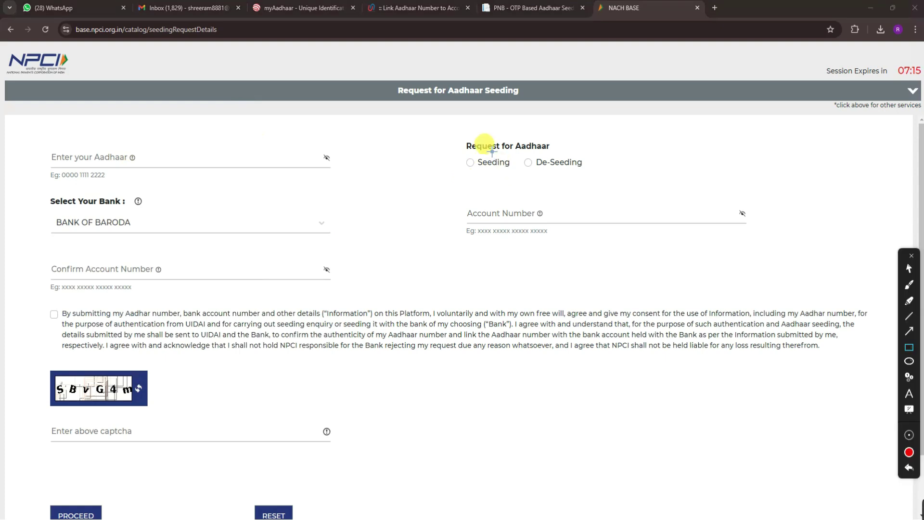
mouse_move(444, 128)
mouse_down()
mouse_move(558, 188)
mouse_move(624, 188)
mouse_up()
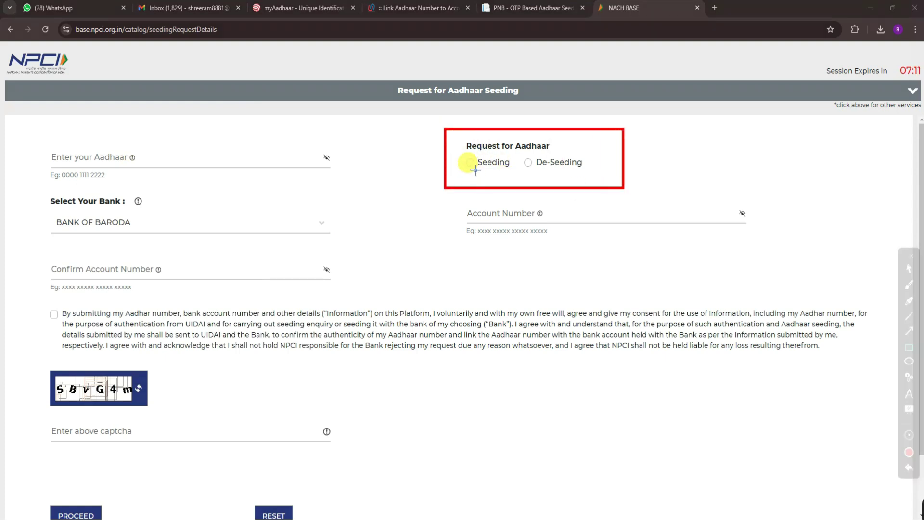
drag(521, 155, 598, 177)
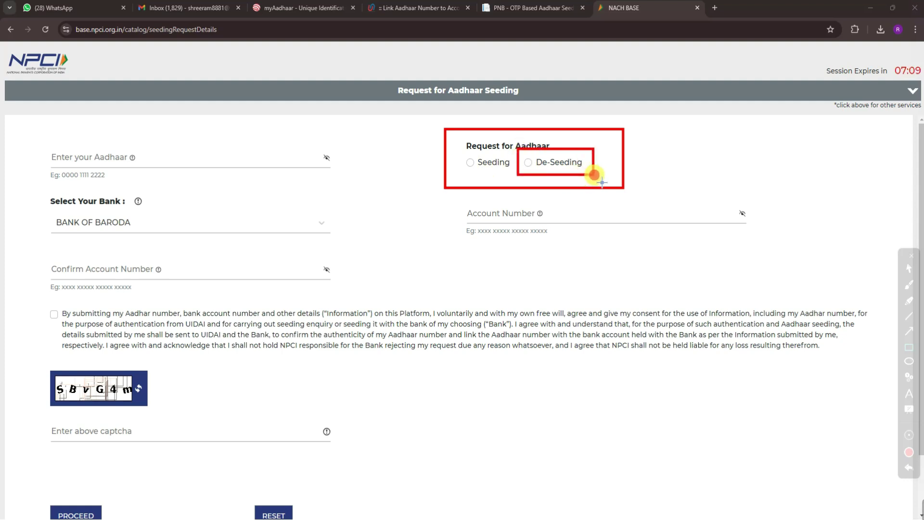
mouse_move(451, 136)
mouse_down()
mouse_move(530, 171)
mouse_move(624, 176)
mouse_up()
mouse_move(455, 205)
mouse_down()
mouse_move(557, 226)
mouse_move(765, 226)
mouse_up()
mouse_move(37, 256)
mouse_down()
mouse_move(94, 275)
mouse_move(407, 285)
mouse_up()
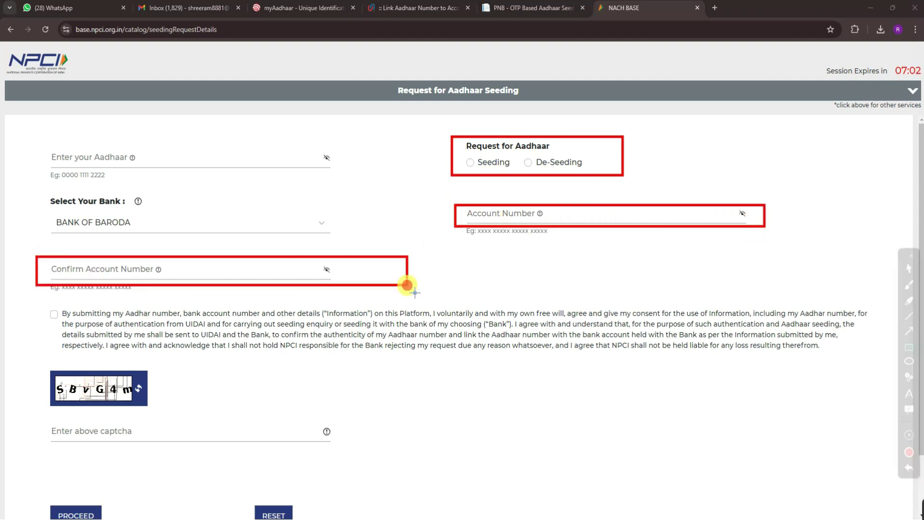
drag(19, 415, 325, 443)
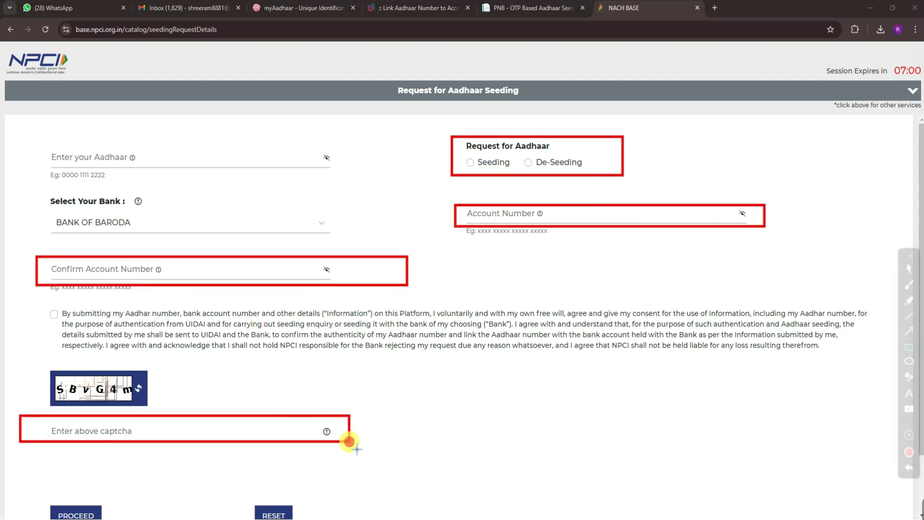
key(Escape)
scroll(398, 379, down, 2)
key(ctrl+shift+a)
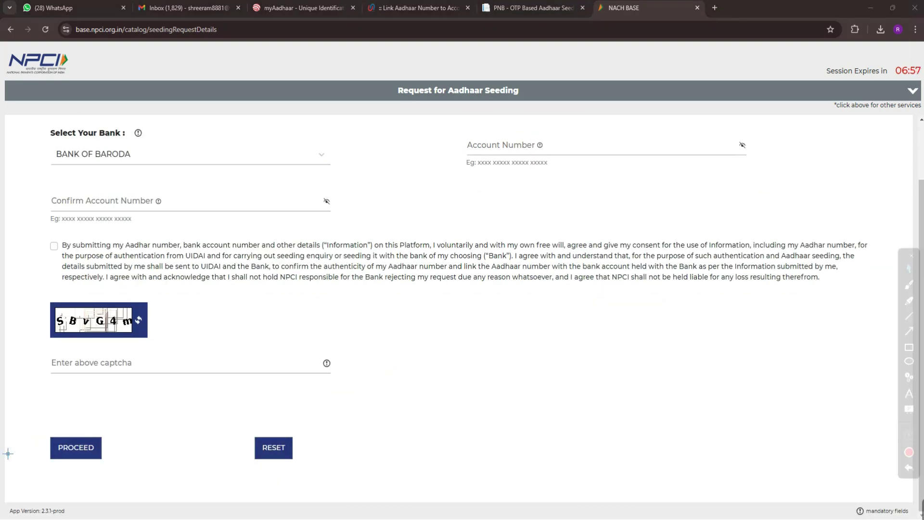
drag(16, 419, 121, 466)
key(Escape)
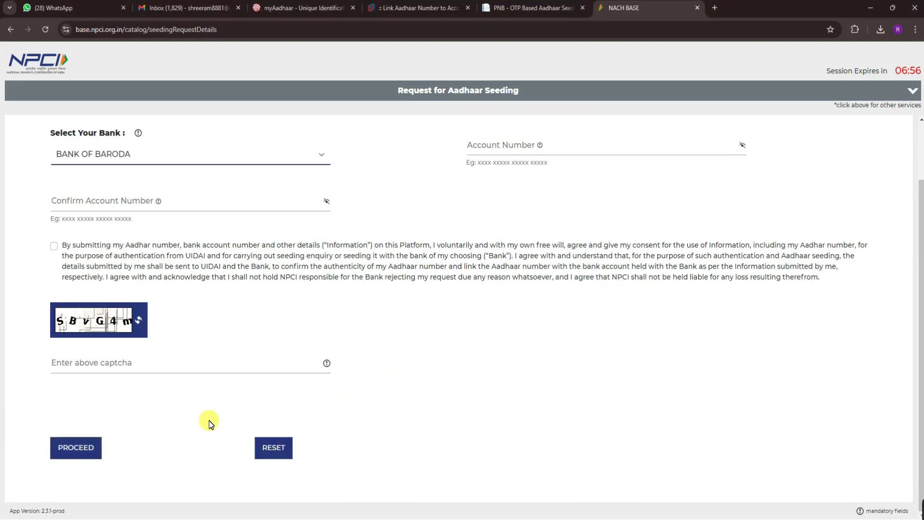
scroll(240, 409, up, 2)
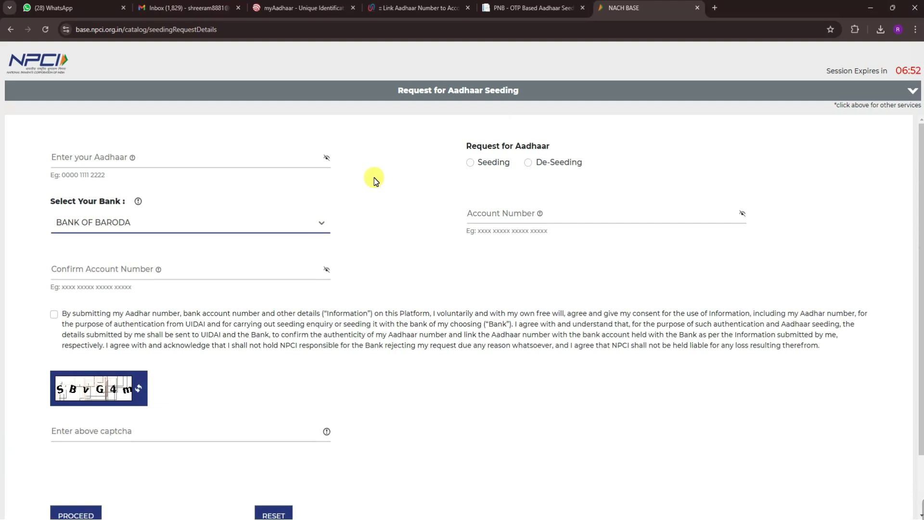
scroll(354, 318, down, 2)
scroll(397, 268, up, 2)
drag(466, 147, 537, 150)
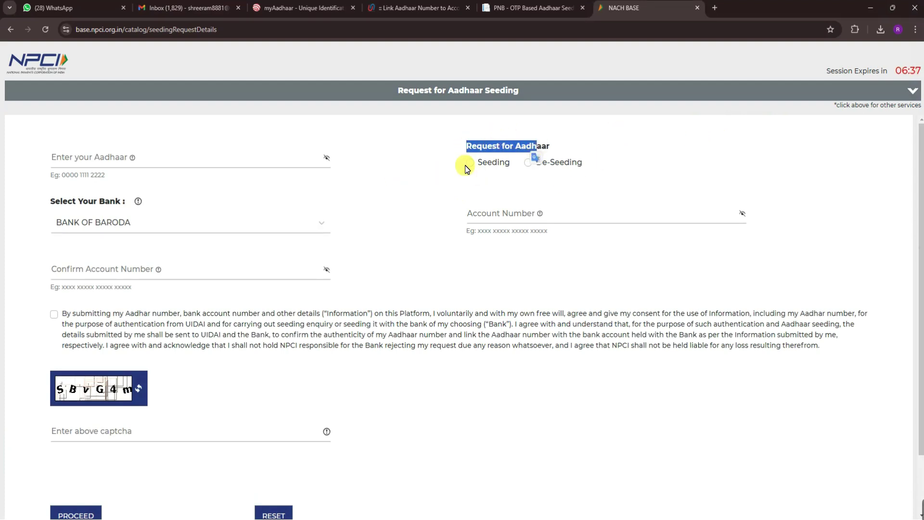